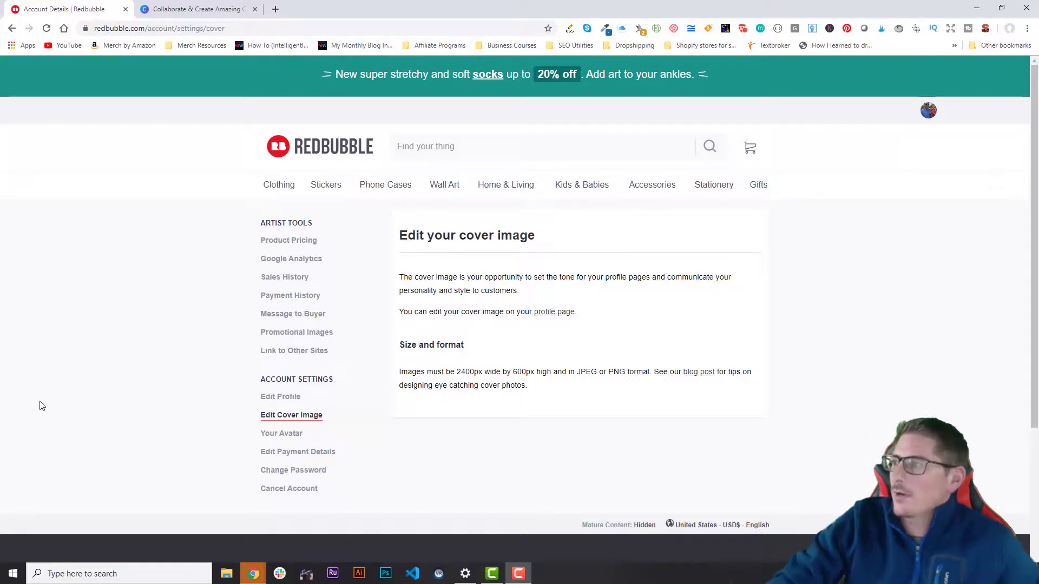
Step: Open the cover image settings in the Redbubble account details and check the required image size and format
click(927, 112)
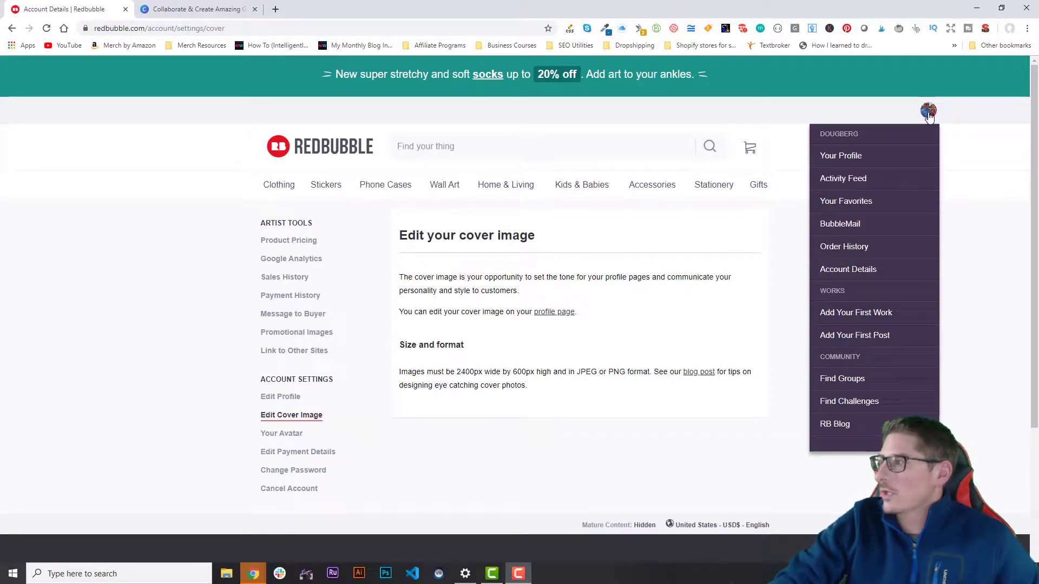
click(862, 269)
click(291, 417)
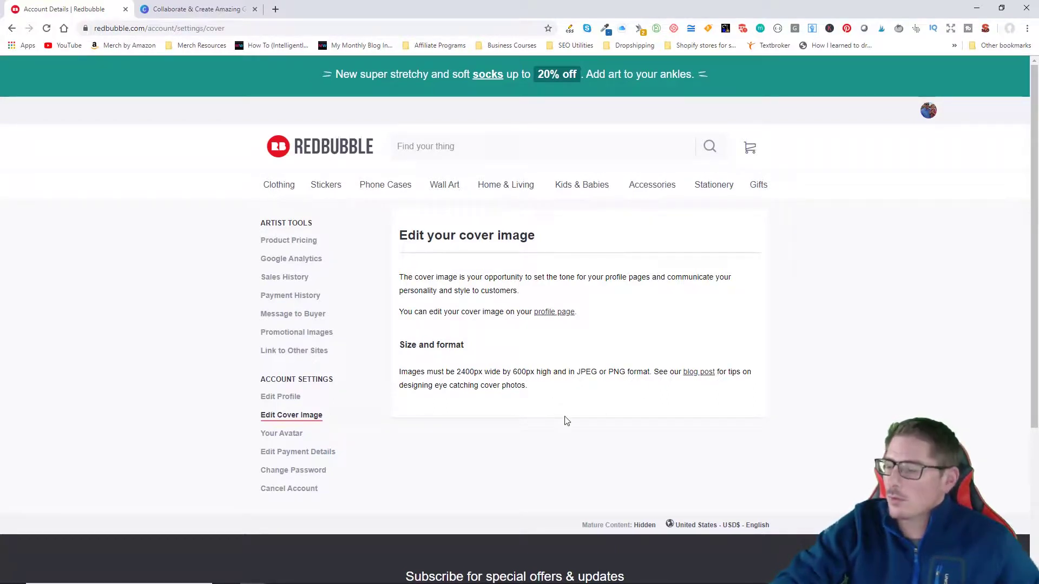
mouse_move(279, 184)
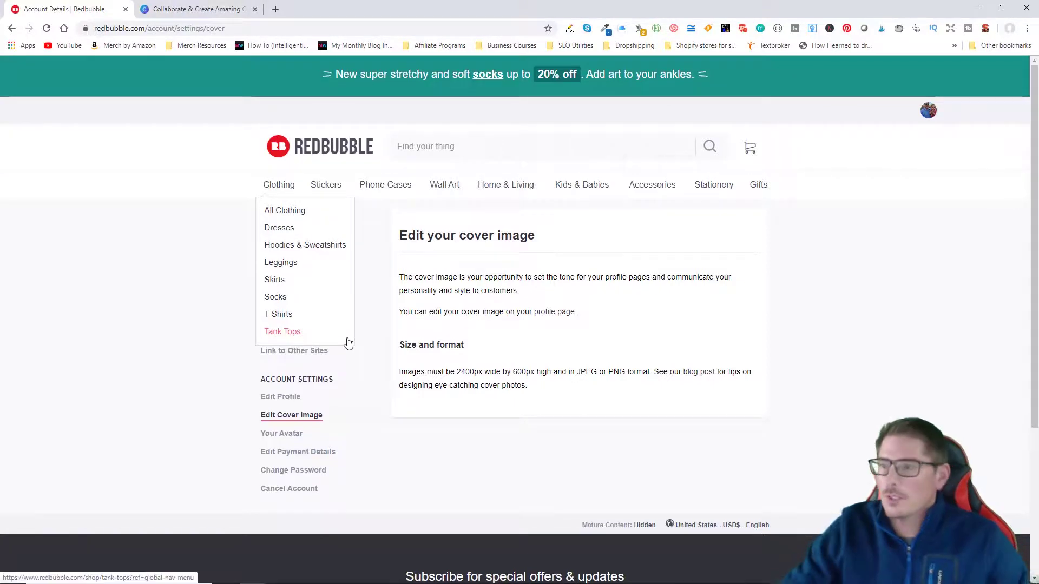
Step: Switch to Canva in the other browser tab and log in to the account
click(200, 10)
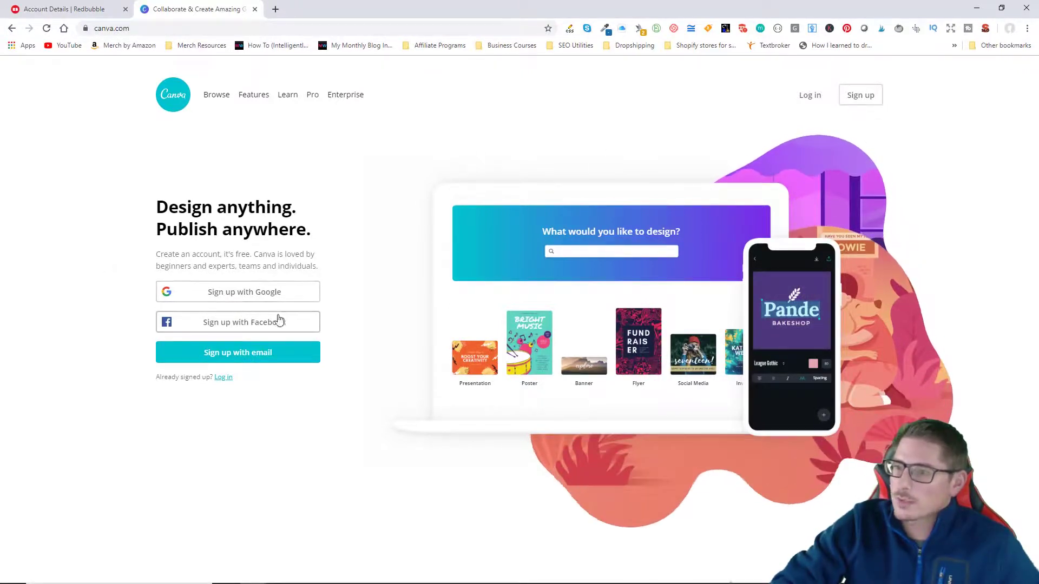
click(809, 96)
click(296, 375)
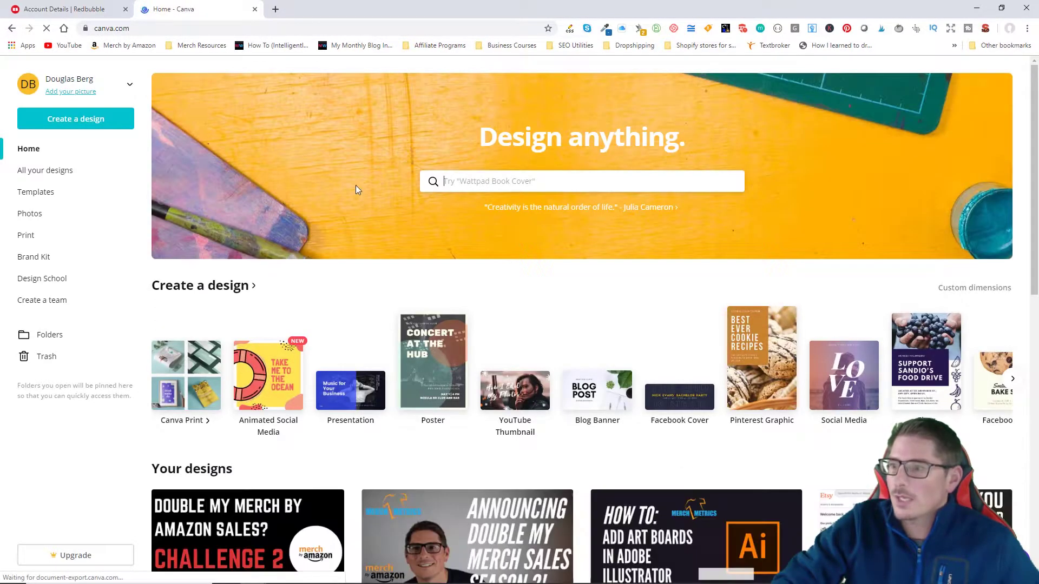
Step: Create a new design with custom dimensions of 2400 px wide by 600 px high
click(92, 124)
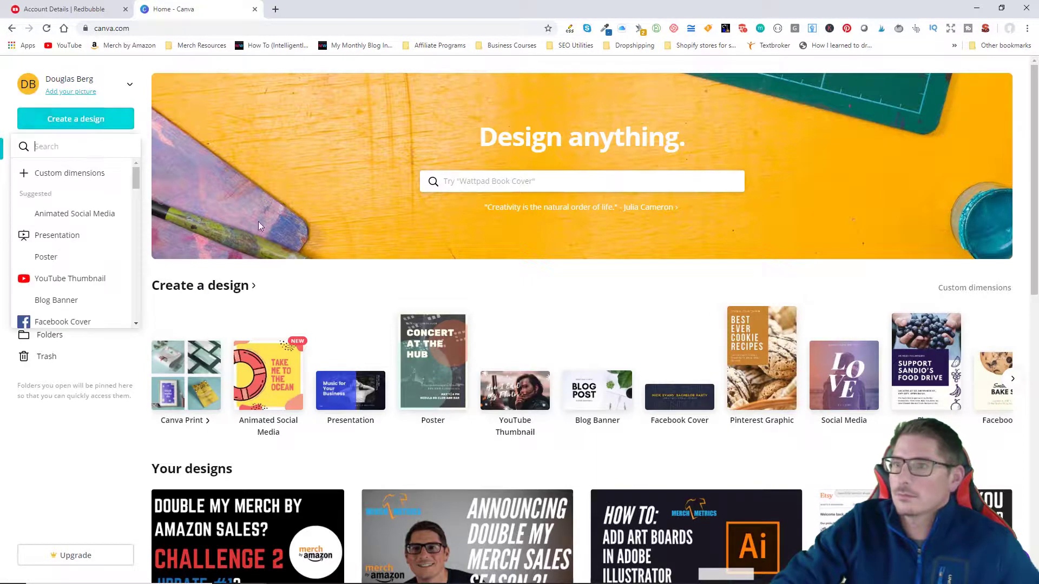
click(69, 173)
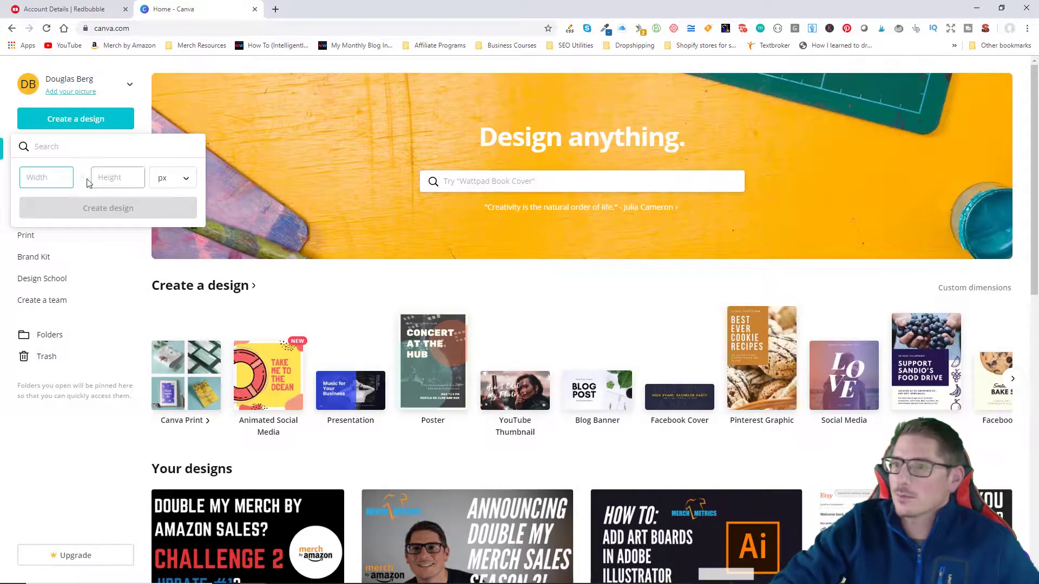
click(45, 177)
text(2400)
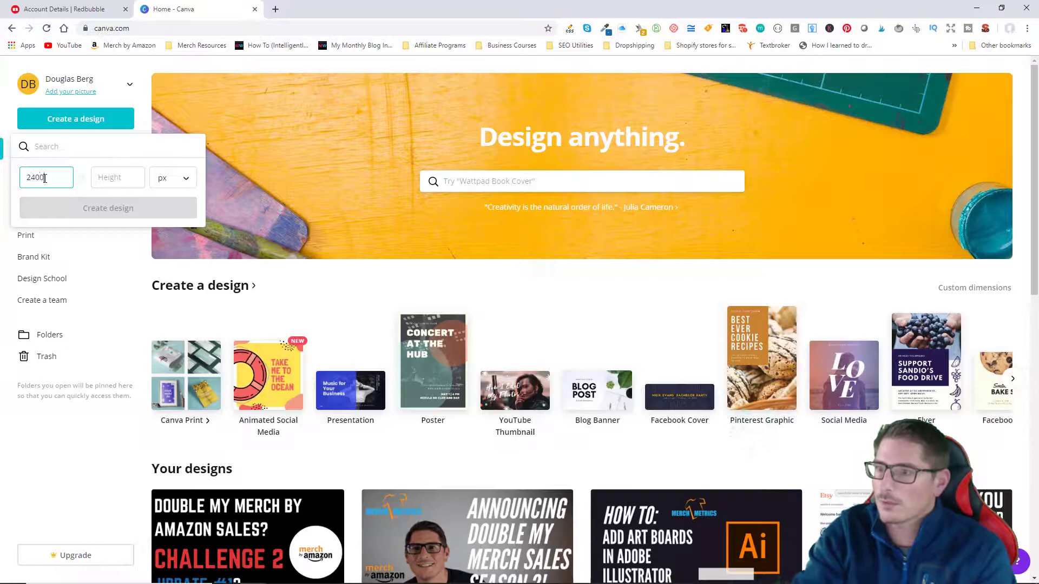
key(Tab)
text(600)
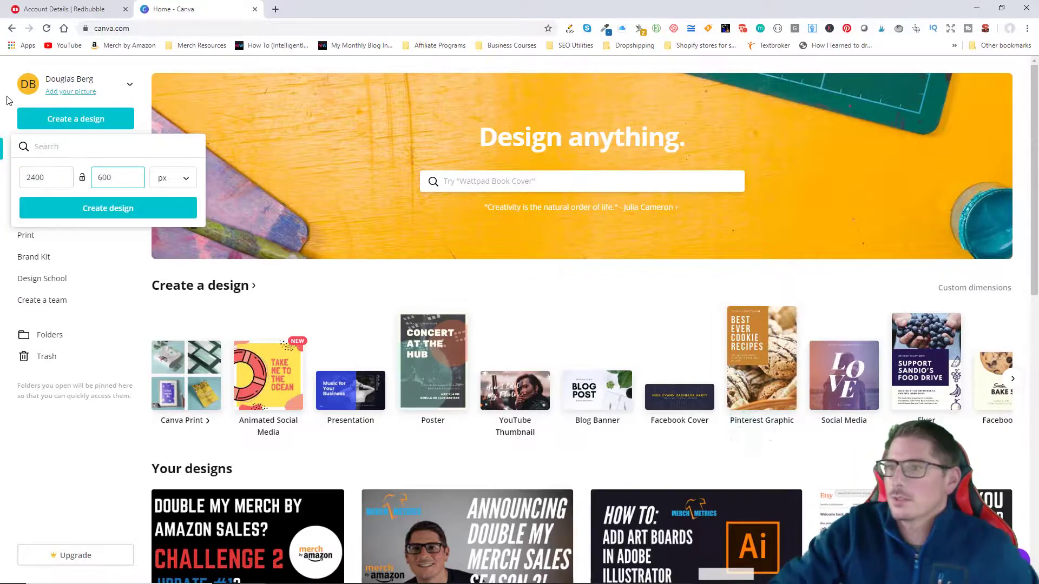
click(115, 211)
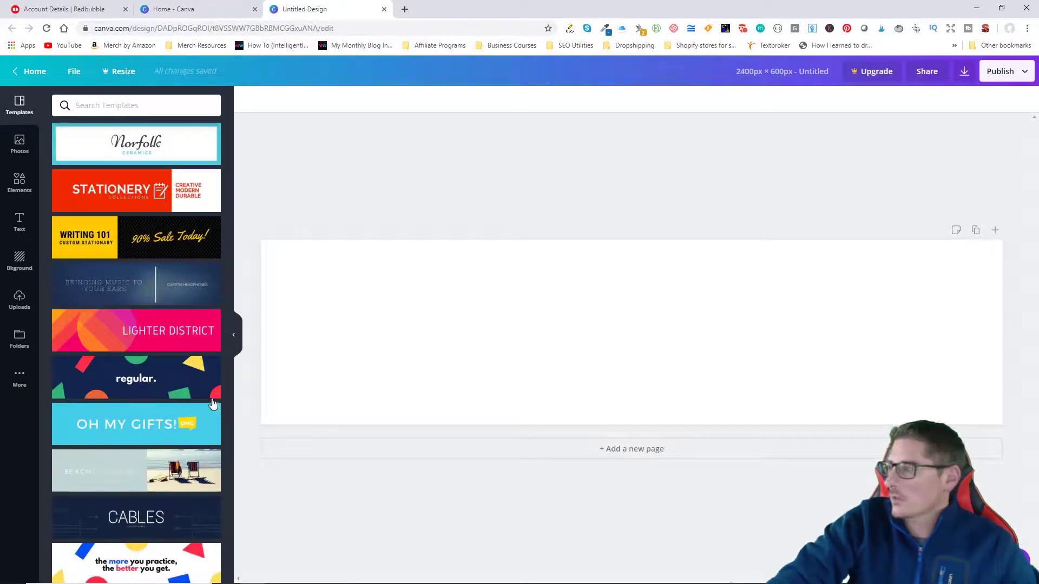
Step: Browse the suggested banner templates to compare styles suitable for a shop cover image
scroll(167, 463, down, 3)
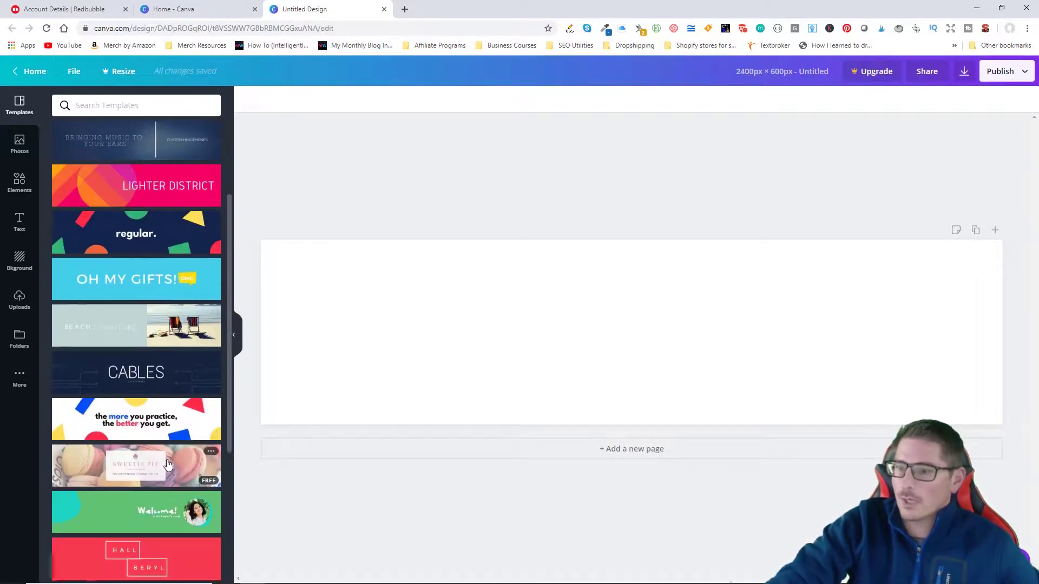
scroll(168, 464, down, 4)
scroll(164, 379, up, 7)
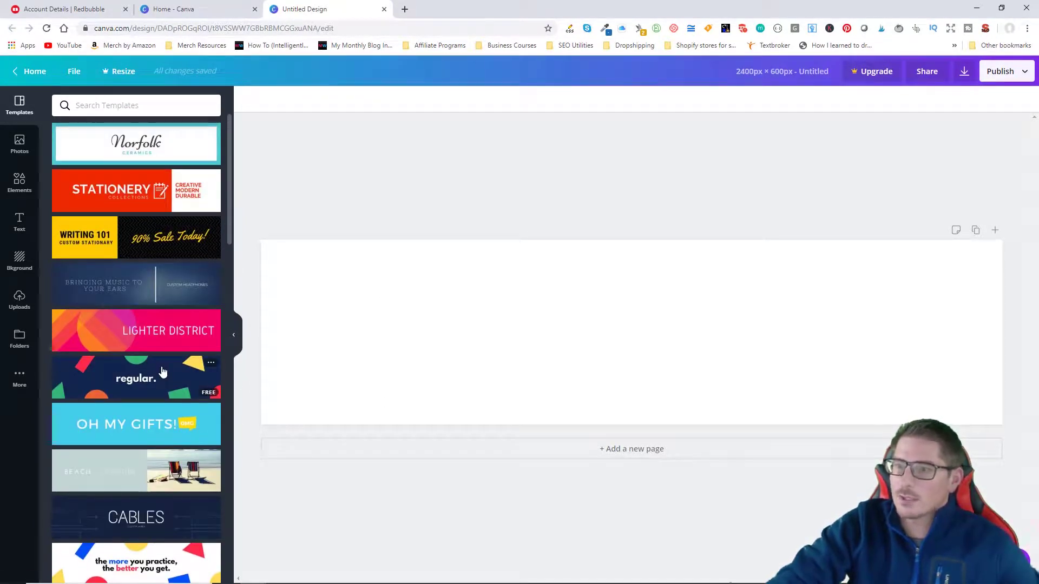
scroll(167, 406, down, 4)
scroll(173, 433, down, 4)
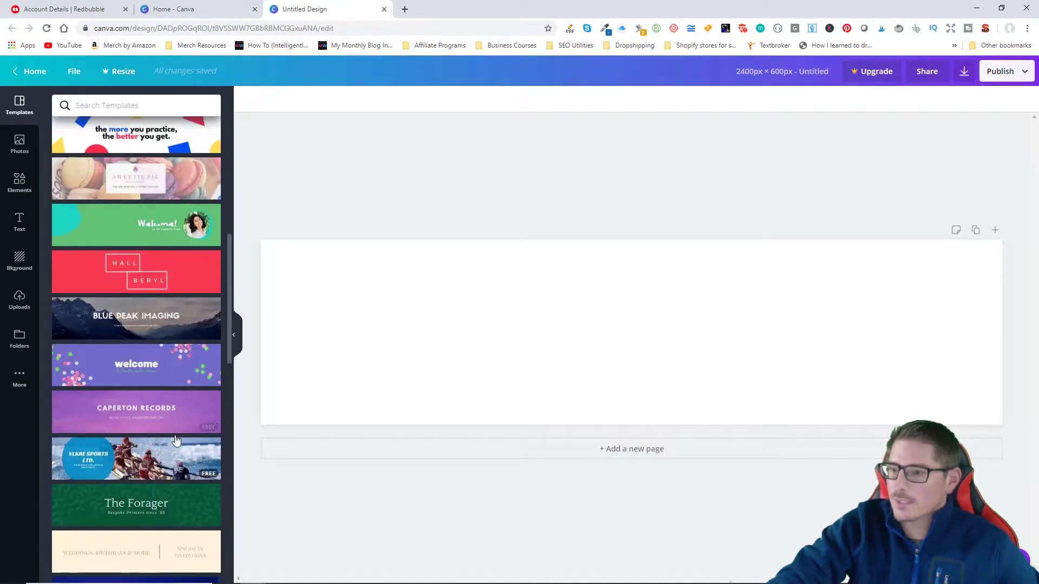
scroll(173, 460, down, 3)
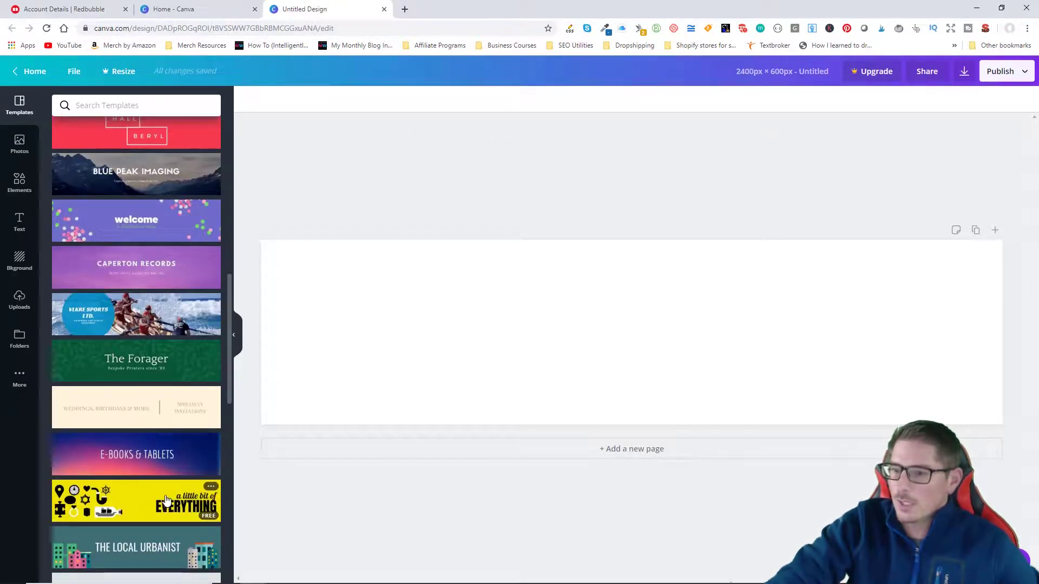
scroll(160, 487, down, 2)
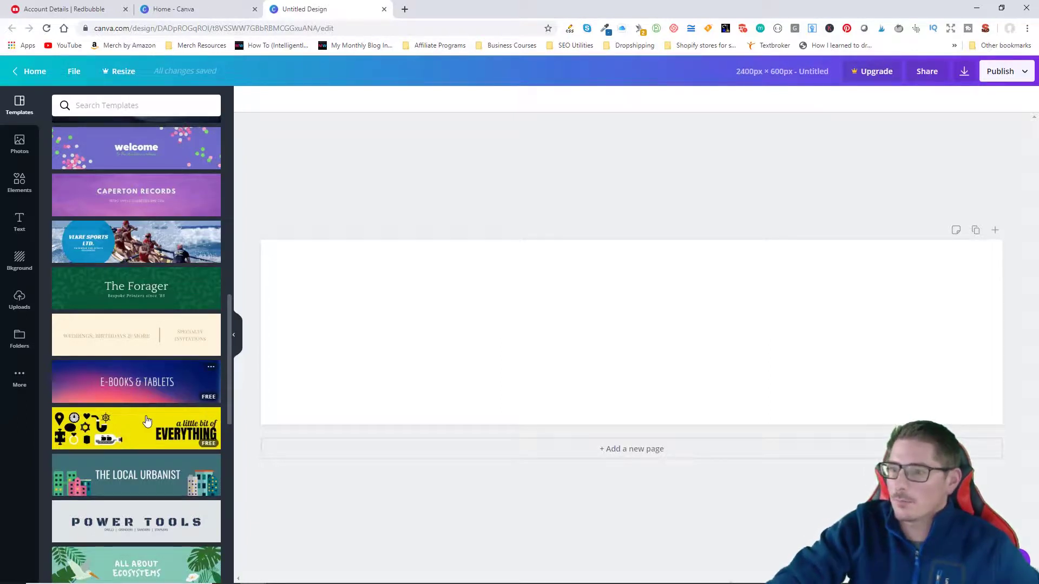
scroll(174, 494, down, 4)
scroll(147, 502, down, 3)
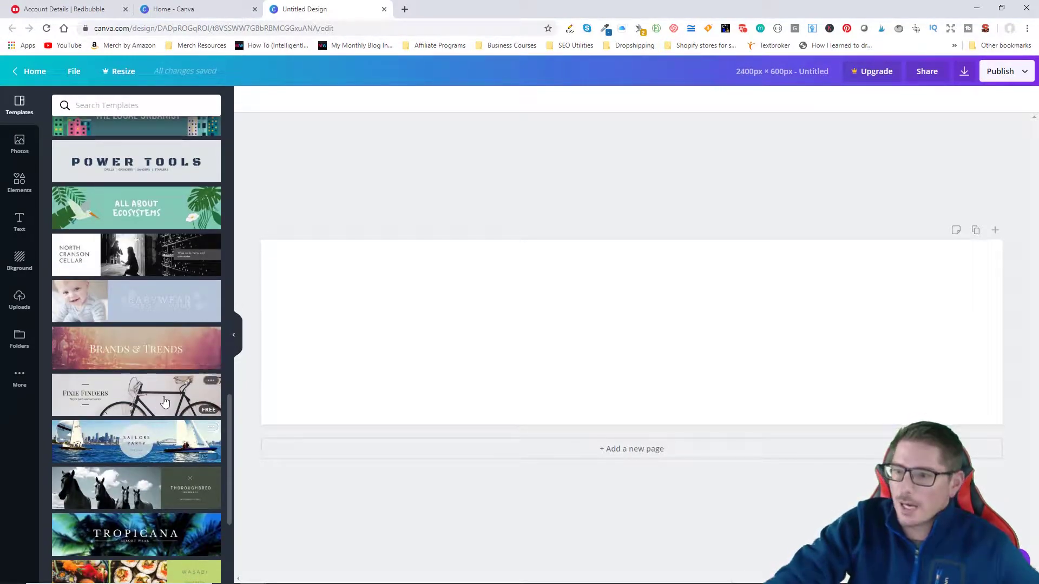
scroll(159, 476, down, 1)
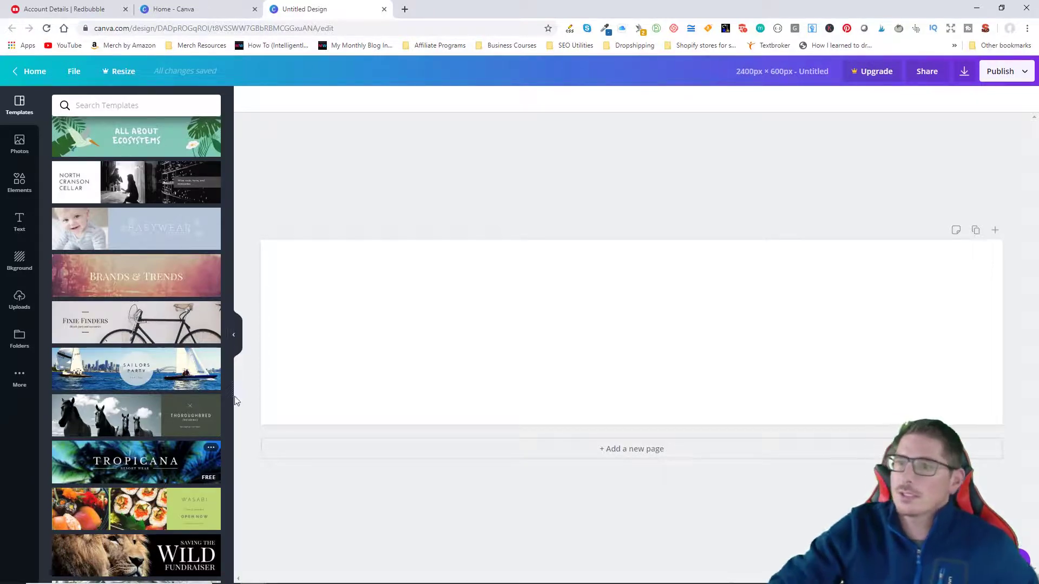
scroll(187, 497, down, 3)
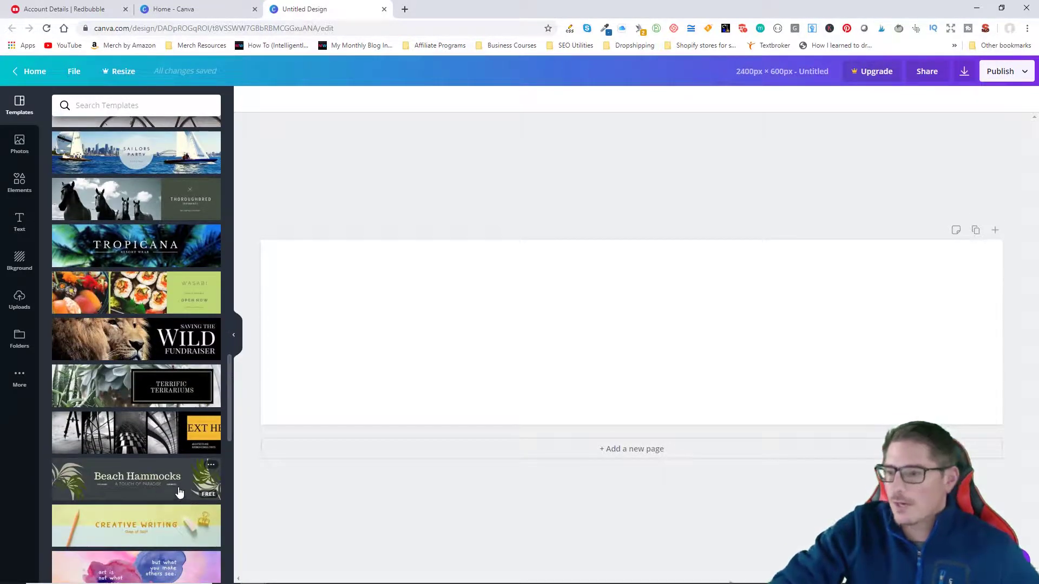
scroll(178, 493, down, 2)
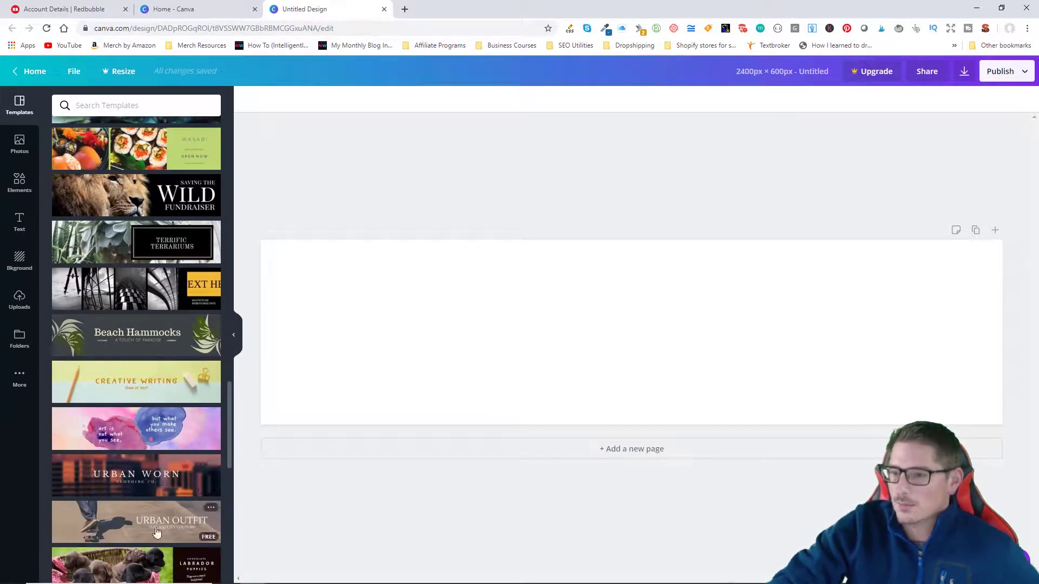
scroll(156, 533, down, 1)
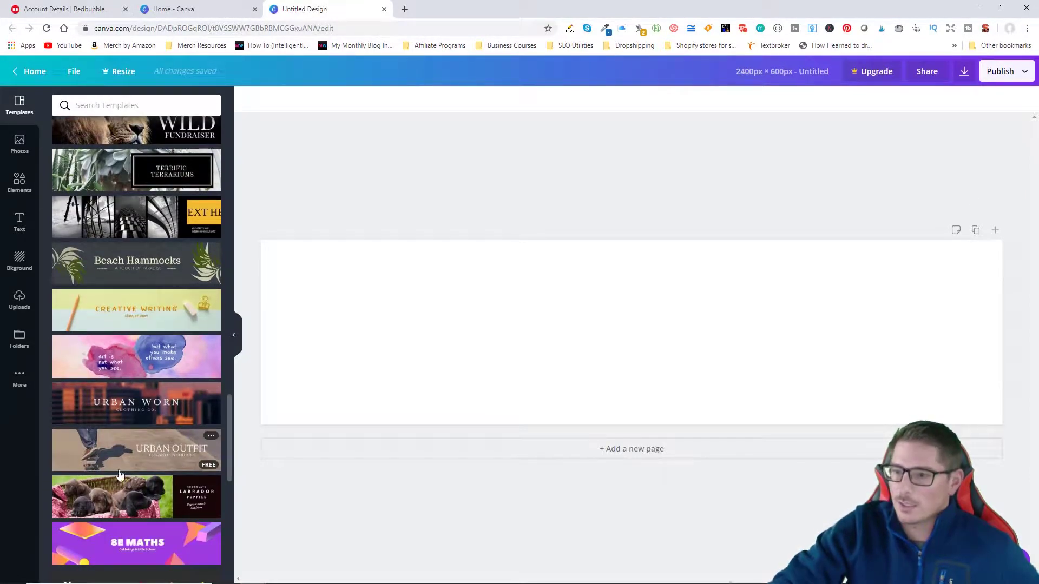
scroll(154, 537, down, 1)
scroll(154, 539, up, 5)
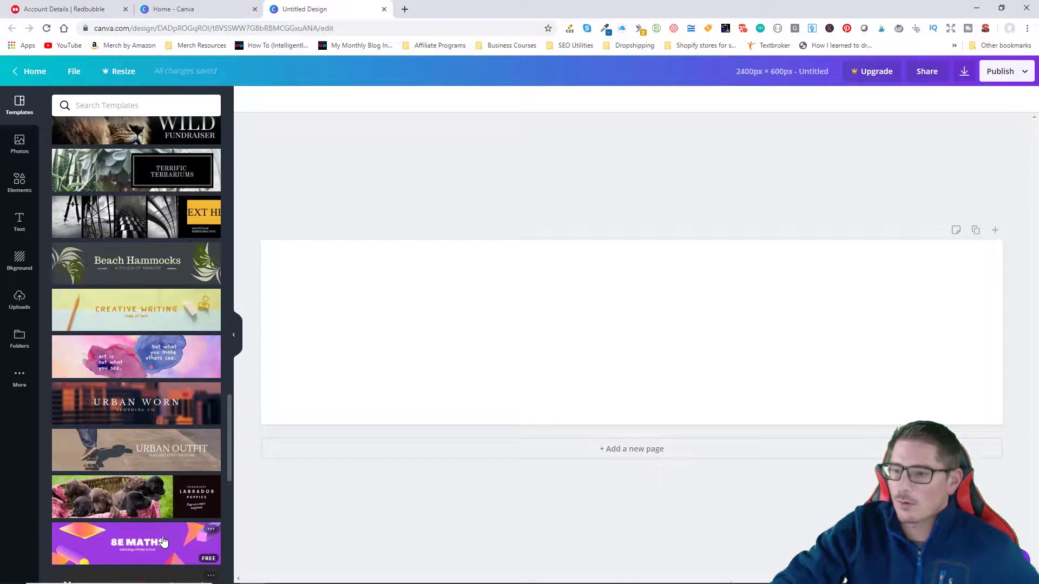
scroll(154, 538, up, 4)
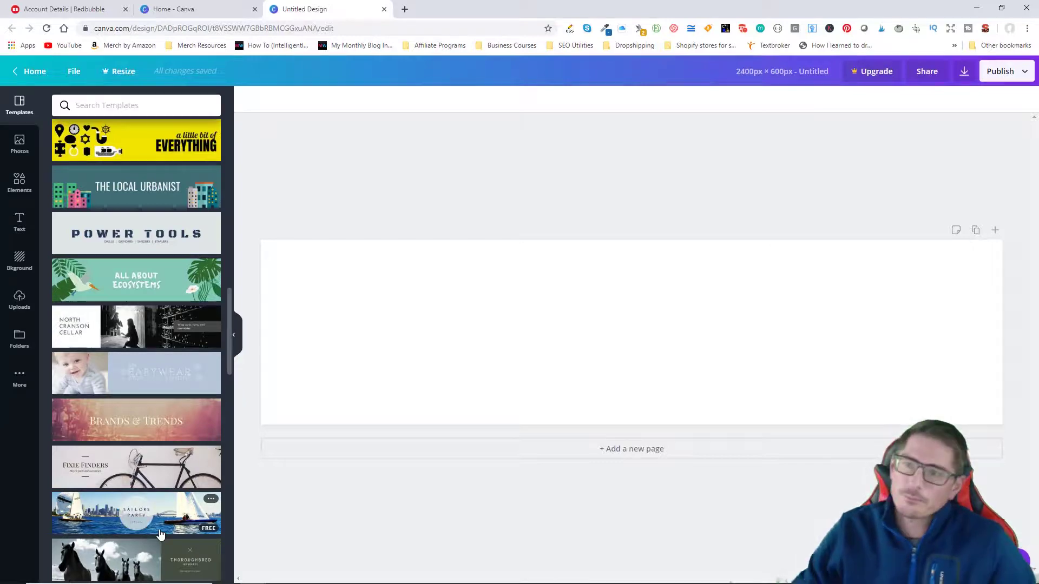
scroll(154, 440, up, 3)
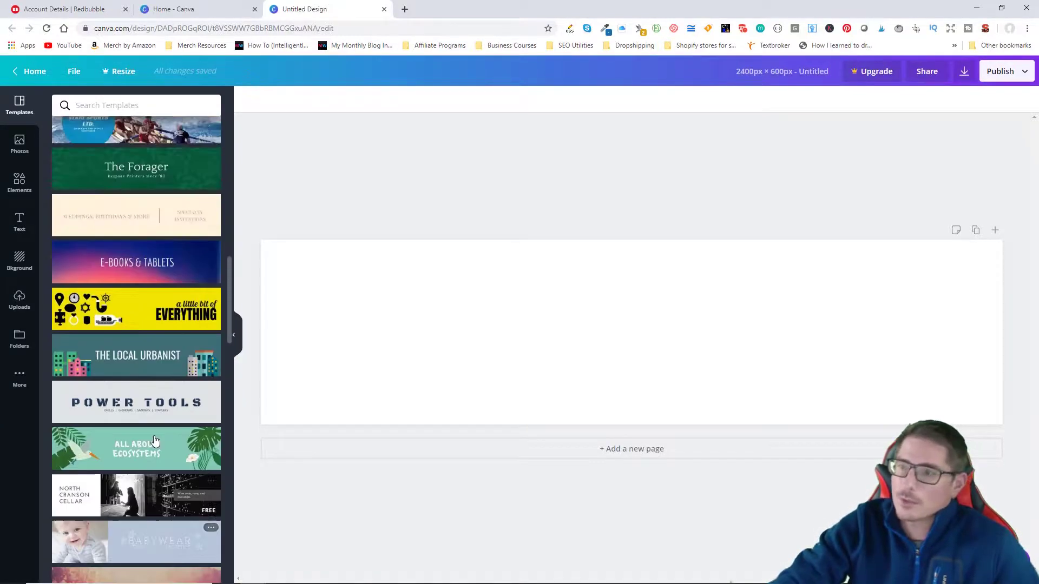
scroll(155, 441, up, 1)
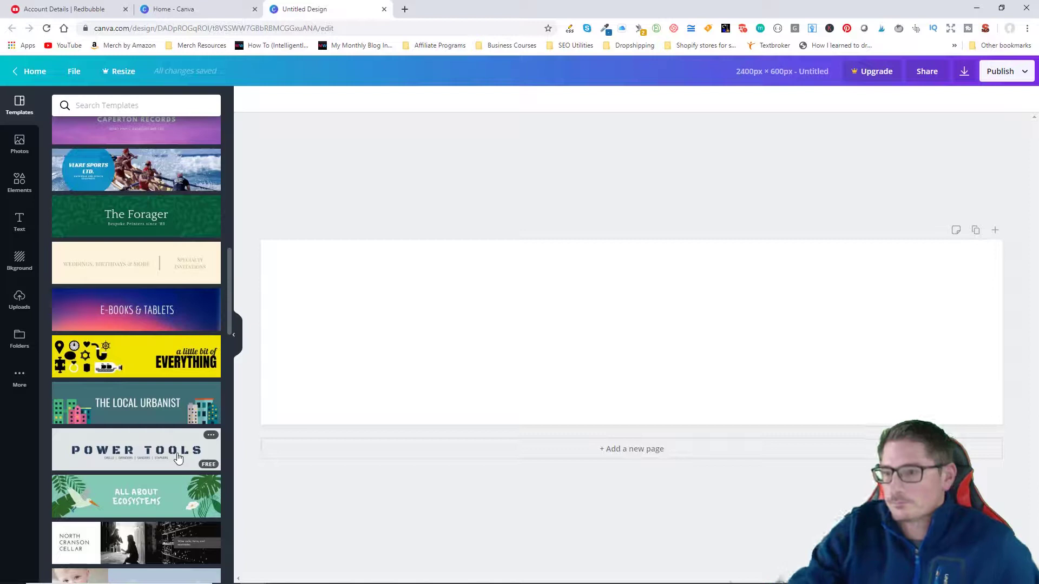
scroll(177, 455, up, 4)
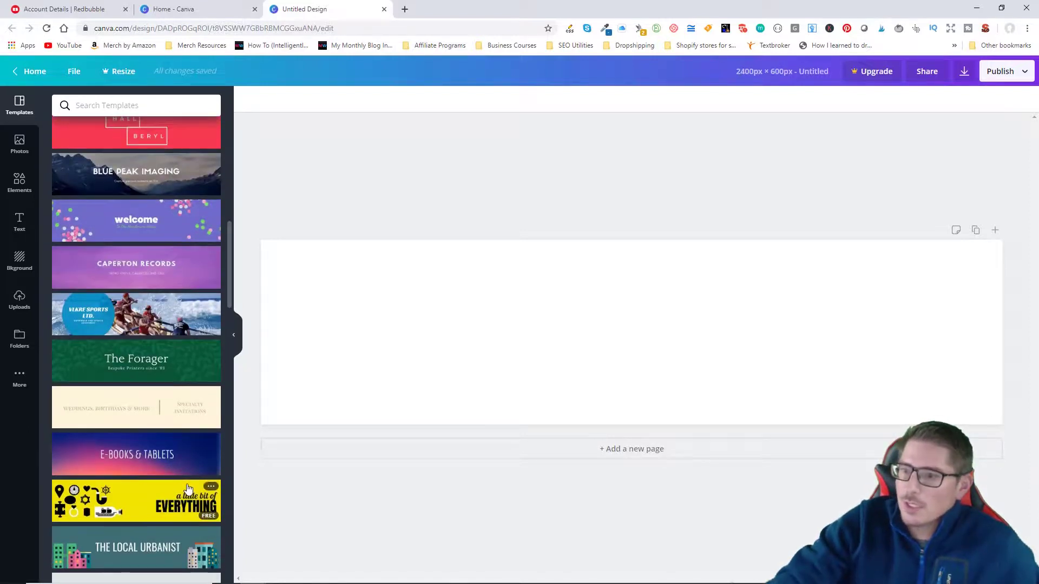
scroll(175, 452, up, 1)
scroll(130, 438, up, 2)
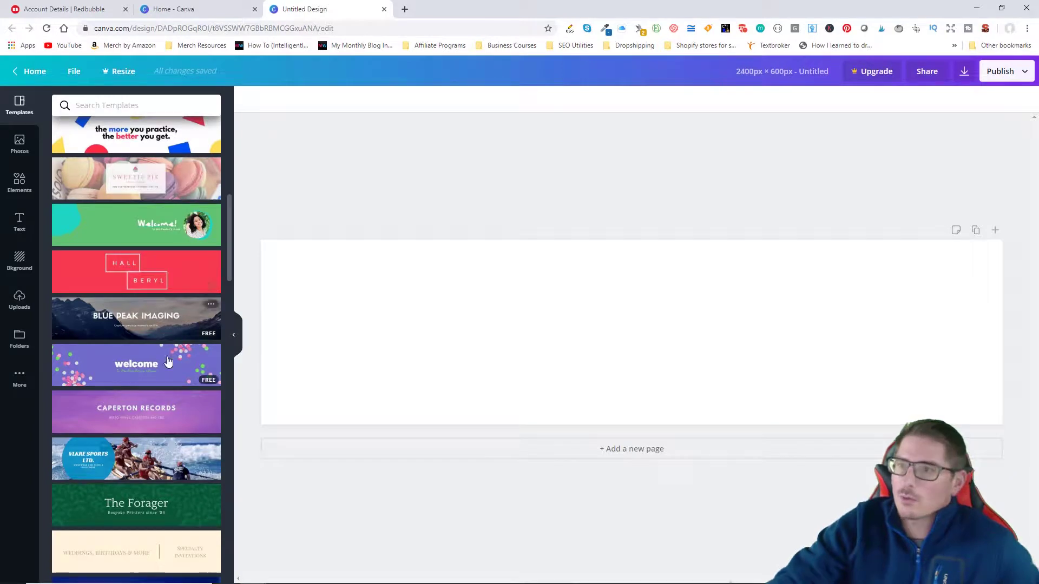
scroll(162, 405, up, 4)
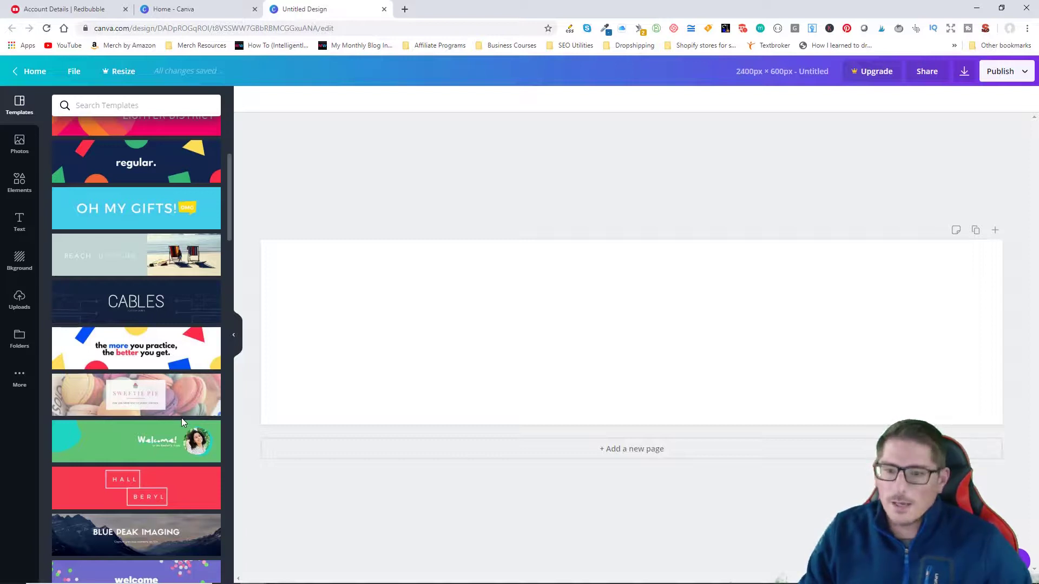
scroll(173, 406, up, 4)
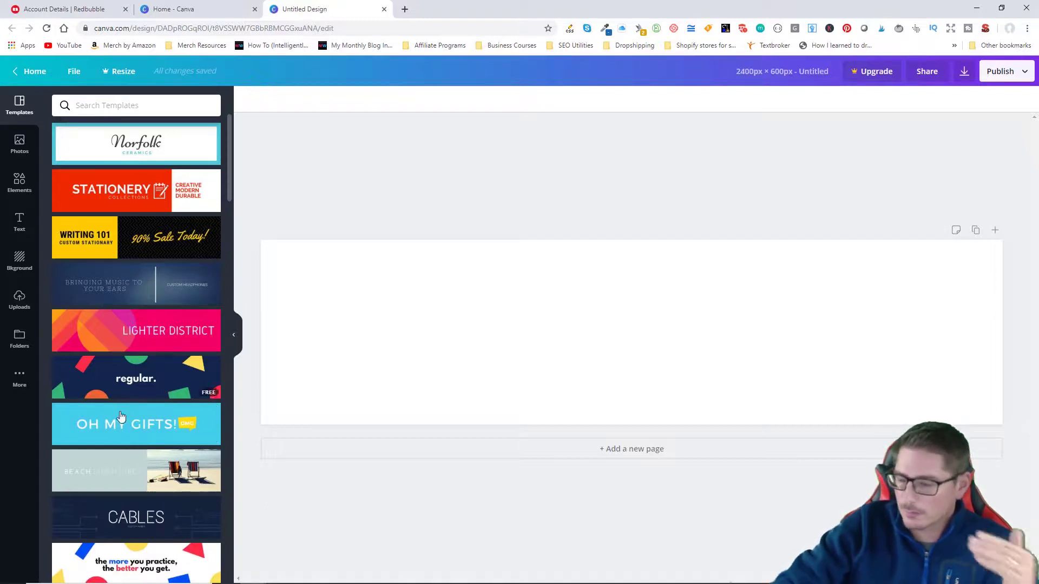
Step: Apply the yellow "a little bit of EVERYTHING" template to the blank banner and select its background
scroll(138, 506, down, 1)
scroll(138, 506, down, 1)
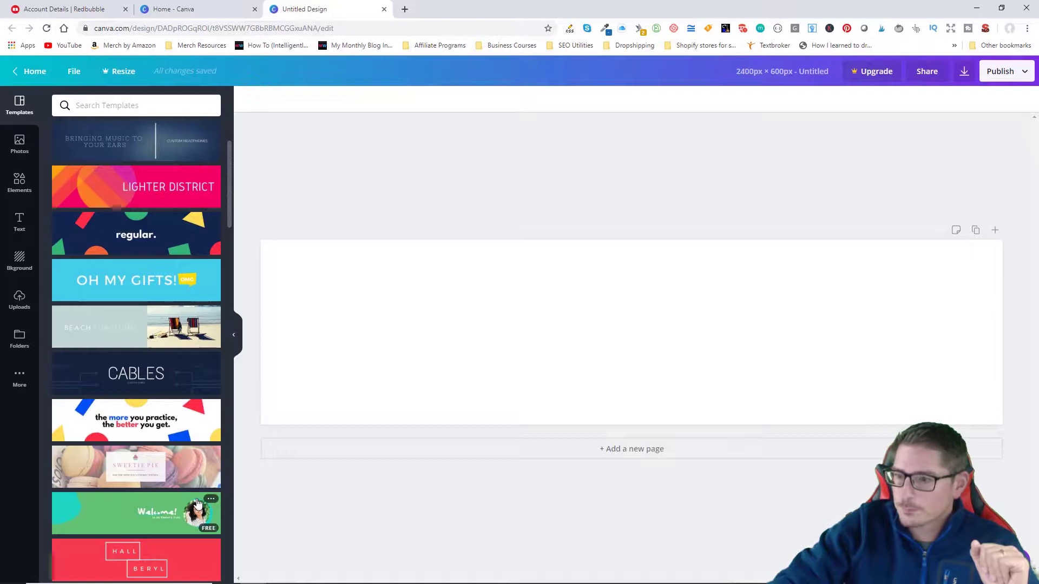
scroll(192, 487, down, 3)
scroll(186, 518, down, 1)
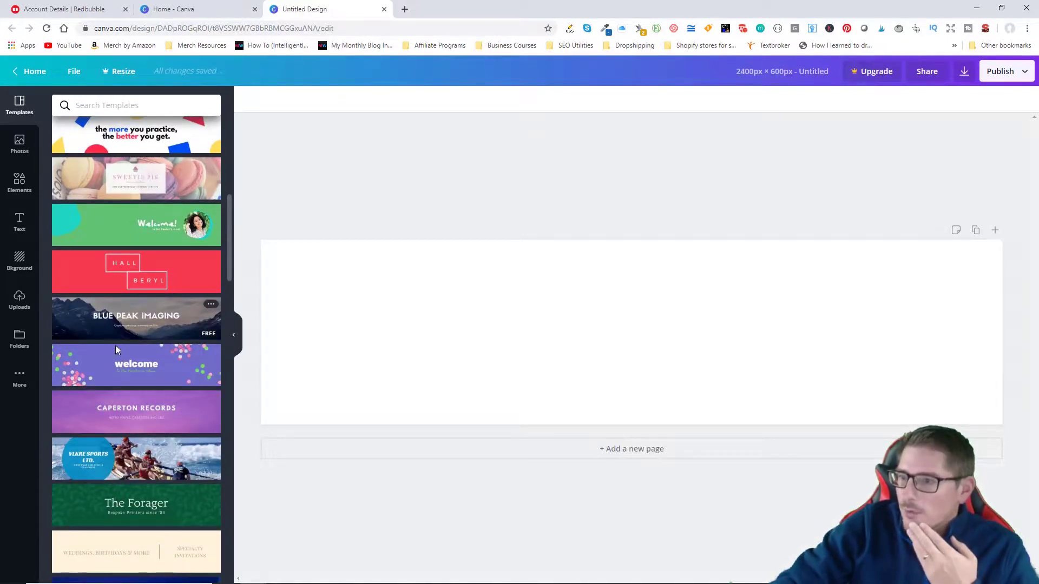
scroll(169, 476, down, 1)
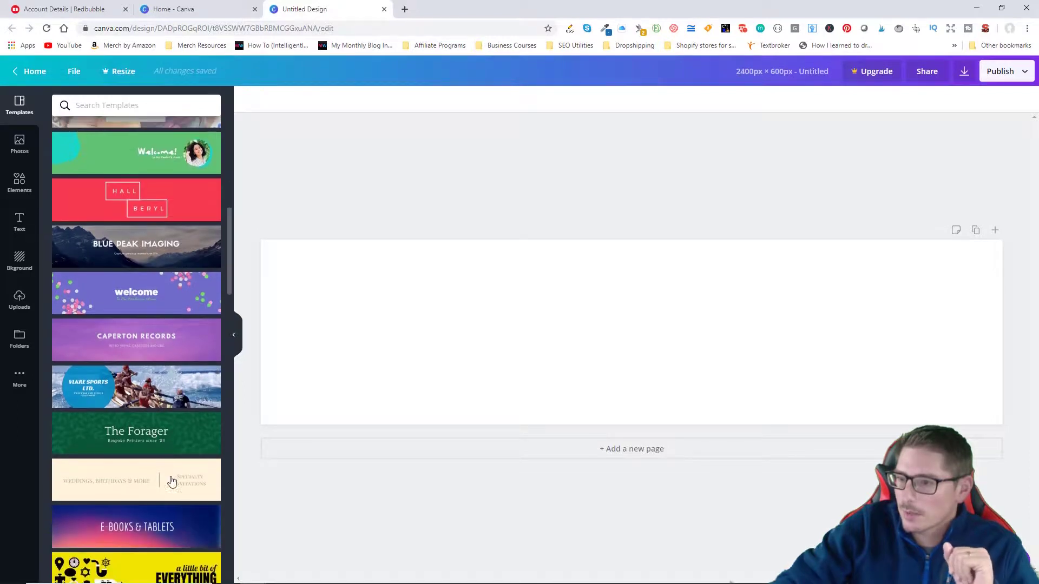
scroll(195, 481, down, 1)
scroll(195, 482, down, 1)
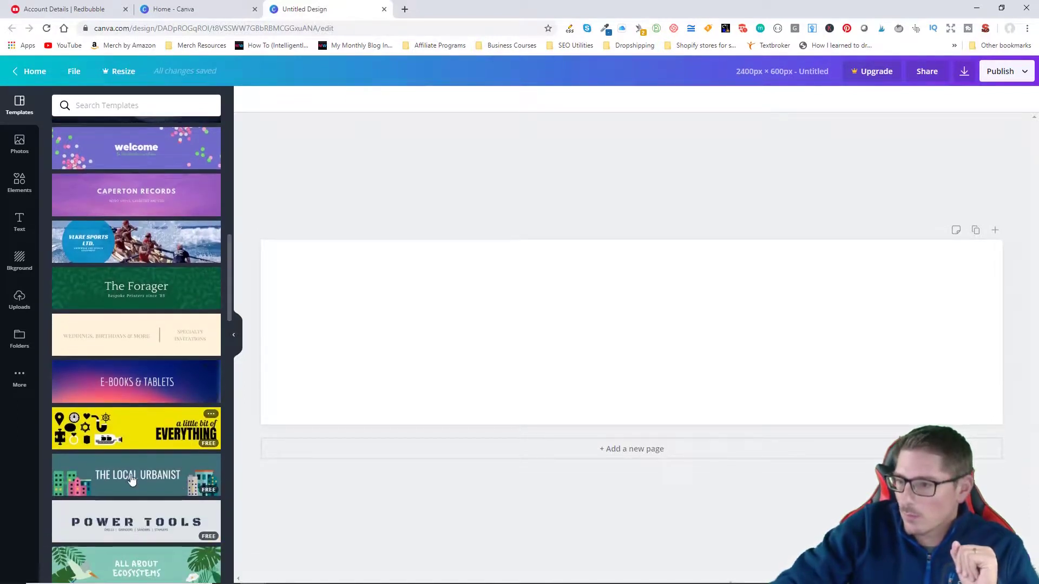
click(128, 433)
click(510, 356)
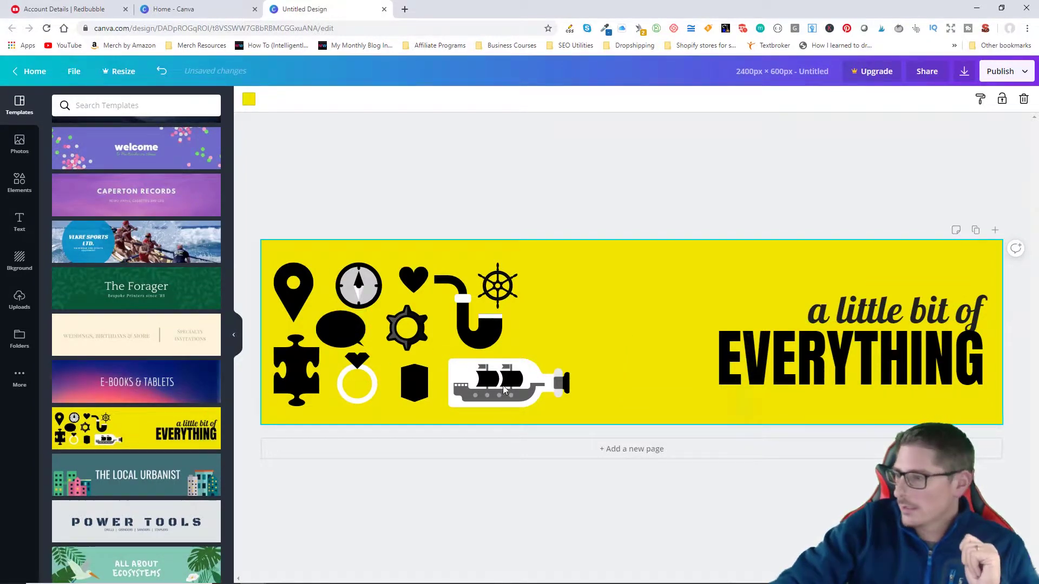
Step: Browse the rest of the suggested banner templates for another style that could suit the shop cover
scroll(122, 455, down, 1)
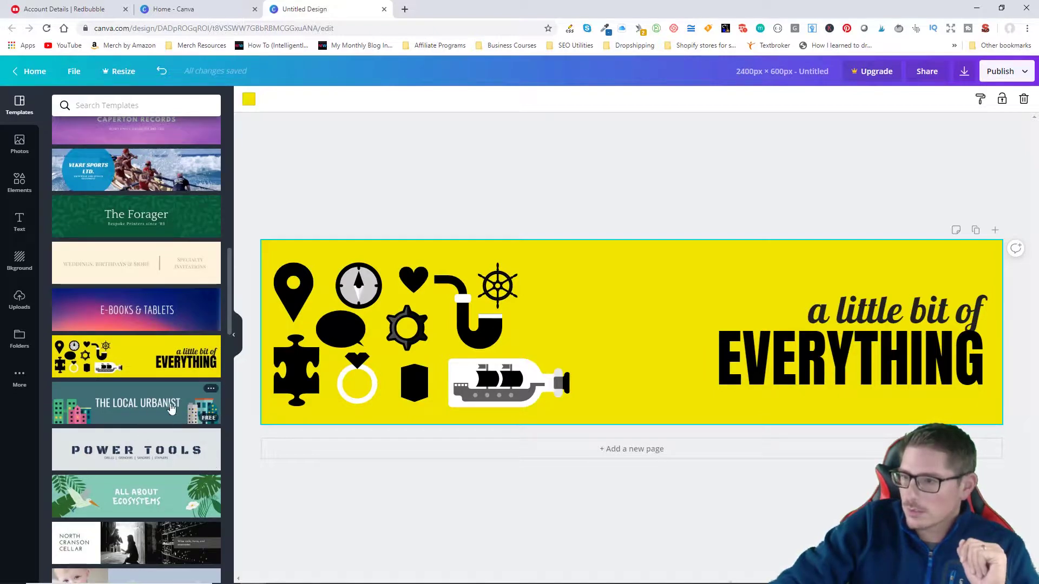
scroll(165, 400, down, 2)
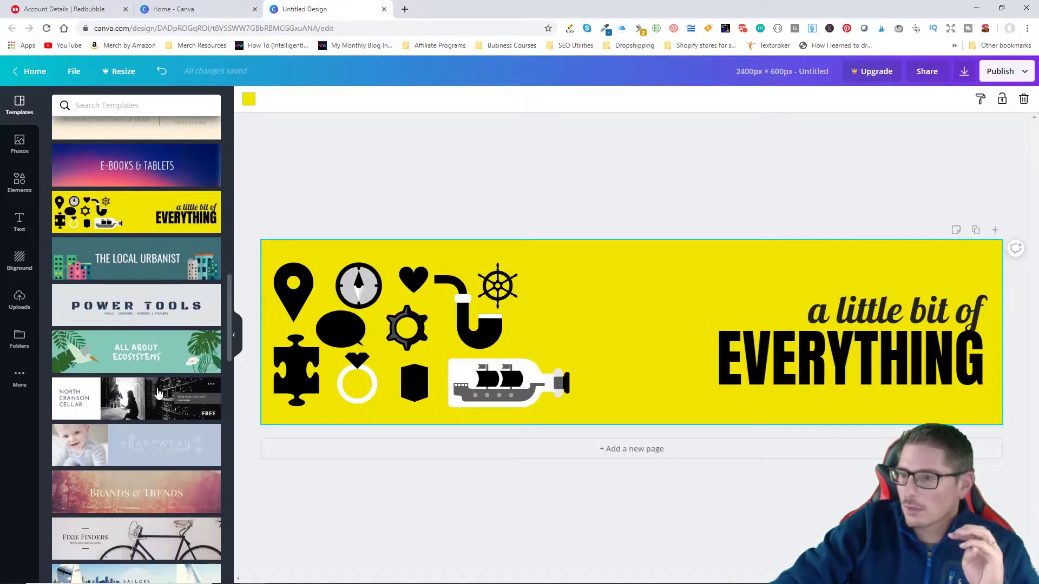
scroll(158, 395, up, 2)
scroll(157, 430, down, 1)
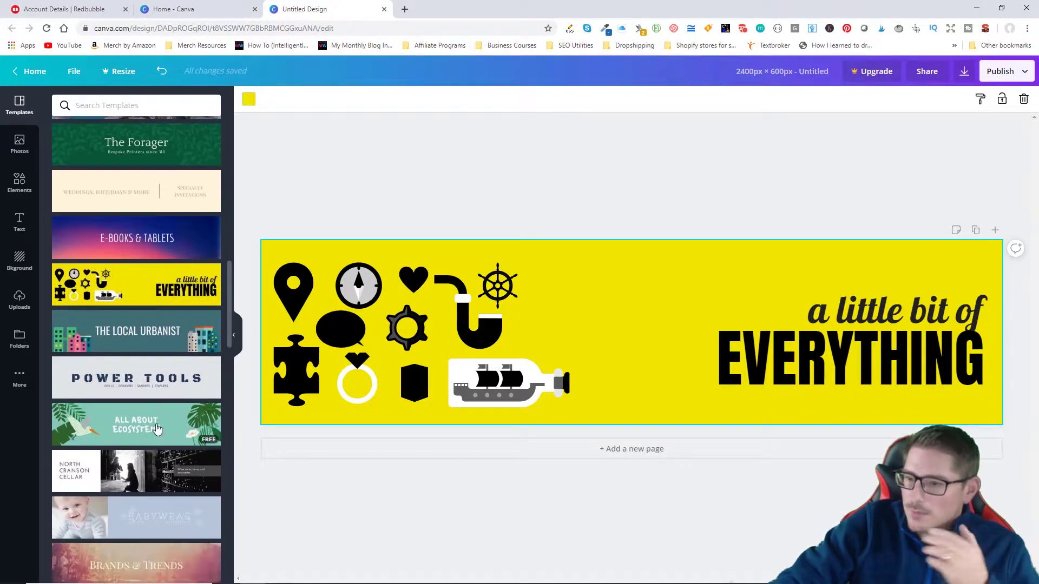
scroll(157, 430, down, 1)
scroll(116, 240, up, 1)
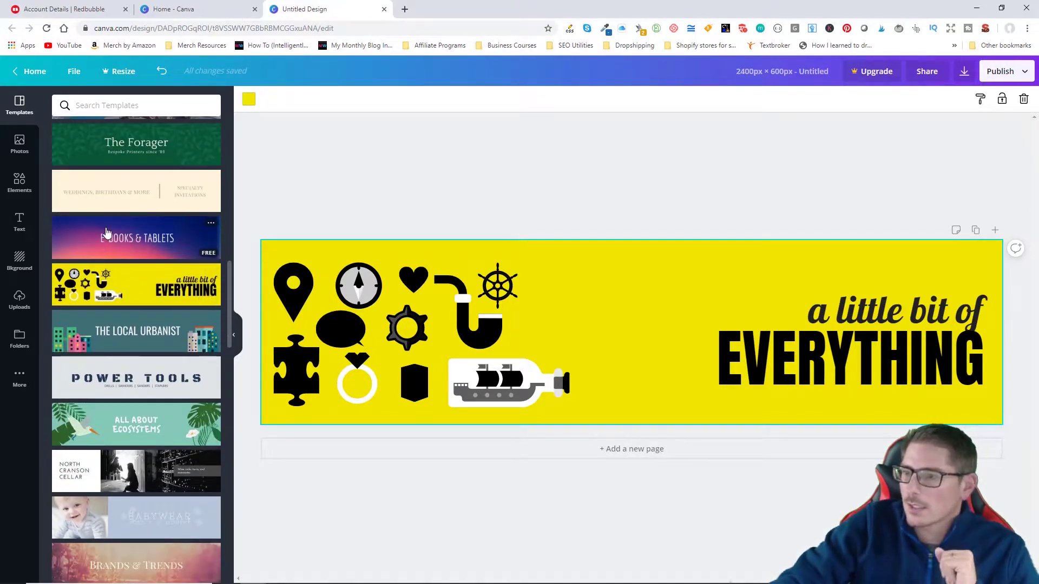
scroll(162, 422, down, 1)
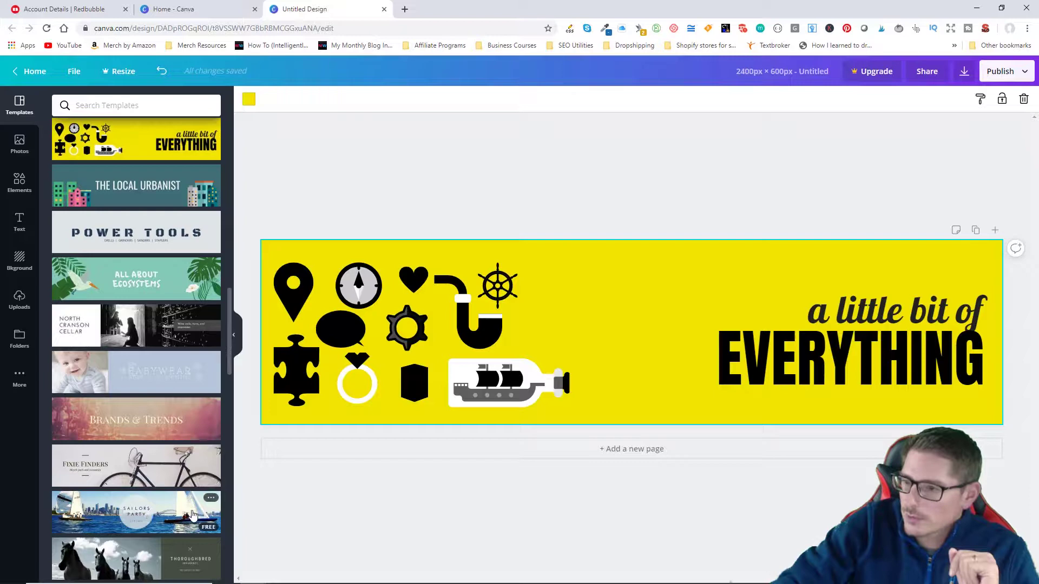
scroll(178, 488, down, 2)
scroll(182, 491, down, 3)
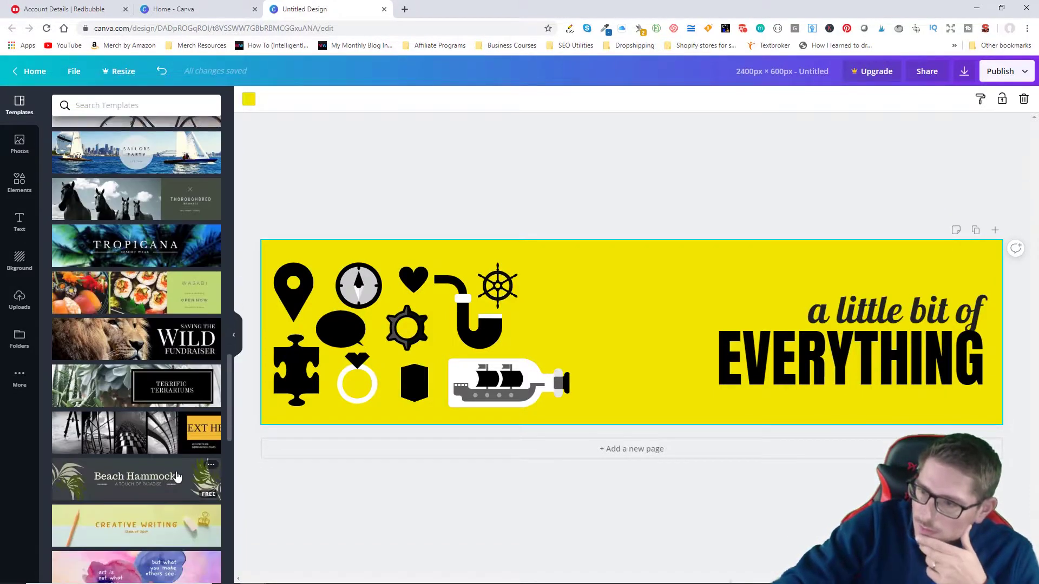
scroll(170, 501, down, 4)
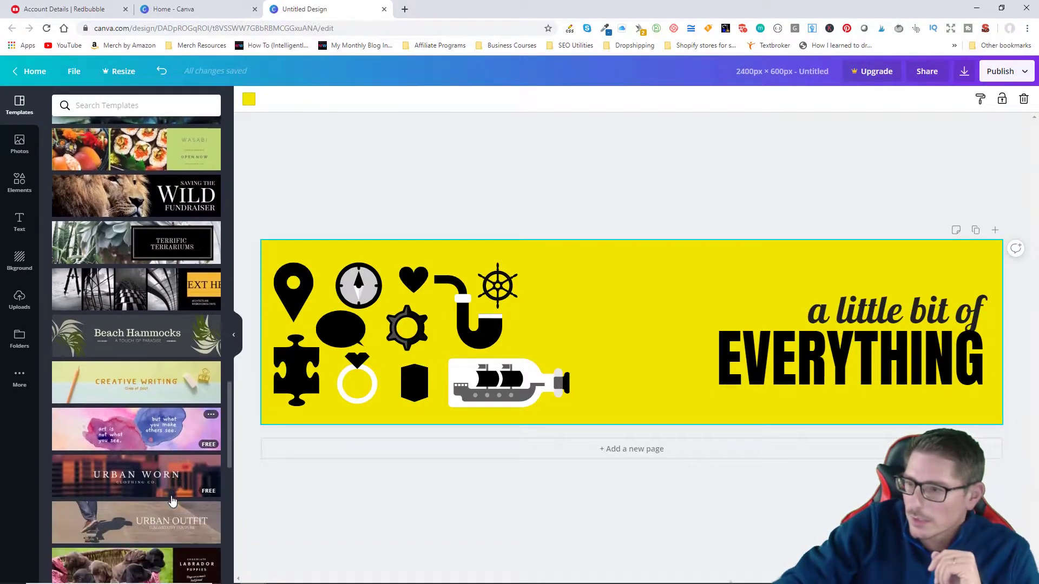
scroll(170, 496, down, 1)
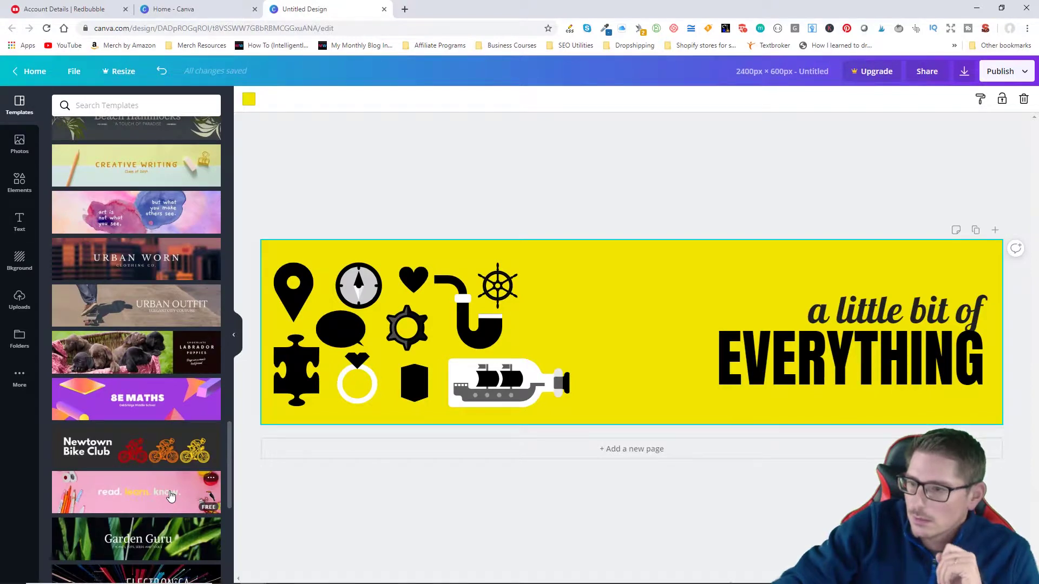
scroll(170, 496, down, 5)
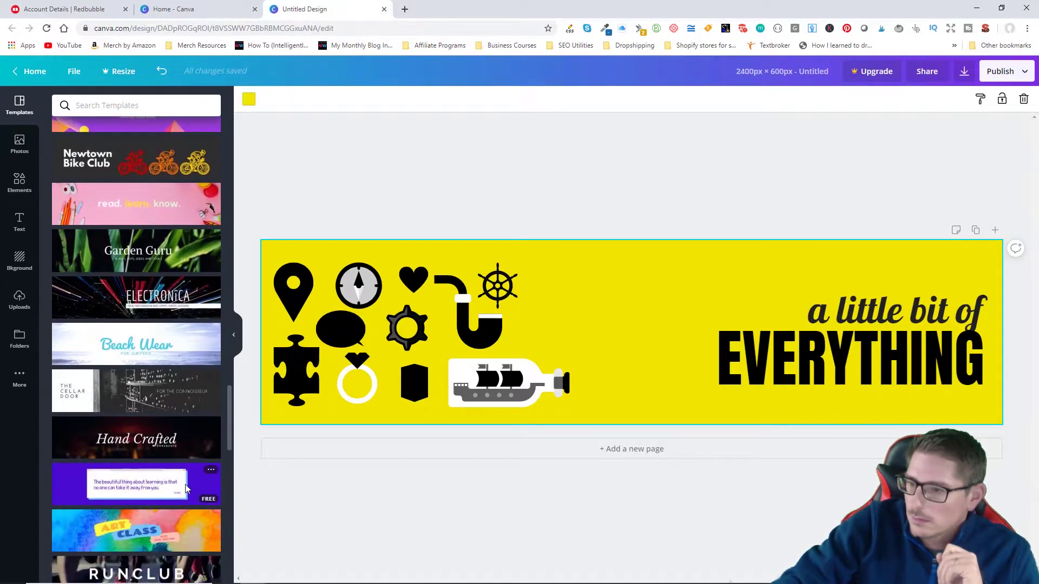
scroll(185, 488, down, 5)
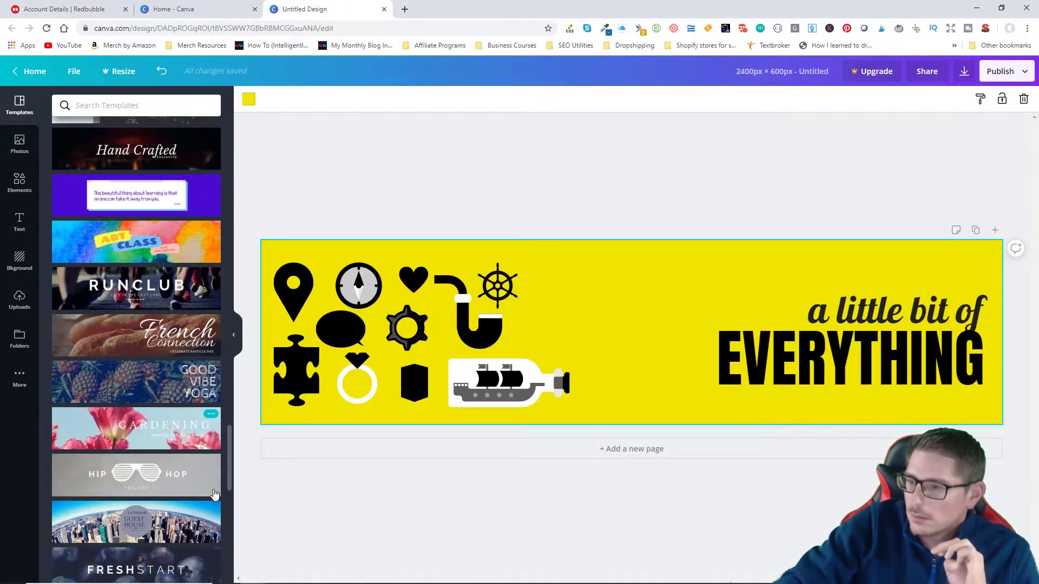
scroll(178, 511, down, 3)
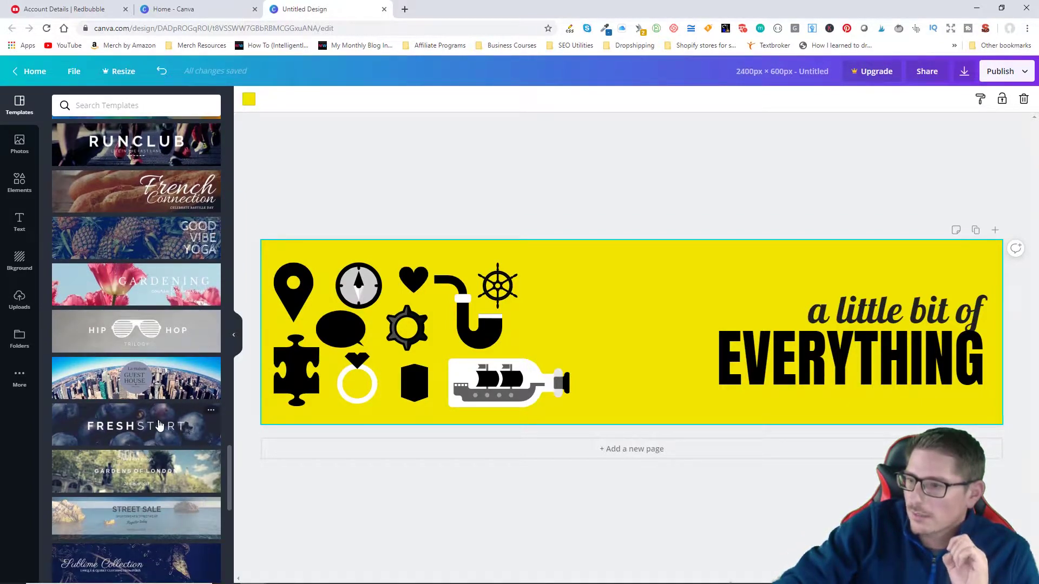
scroll(158, 378, up, 3)
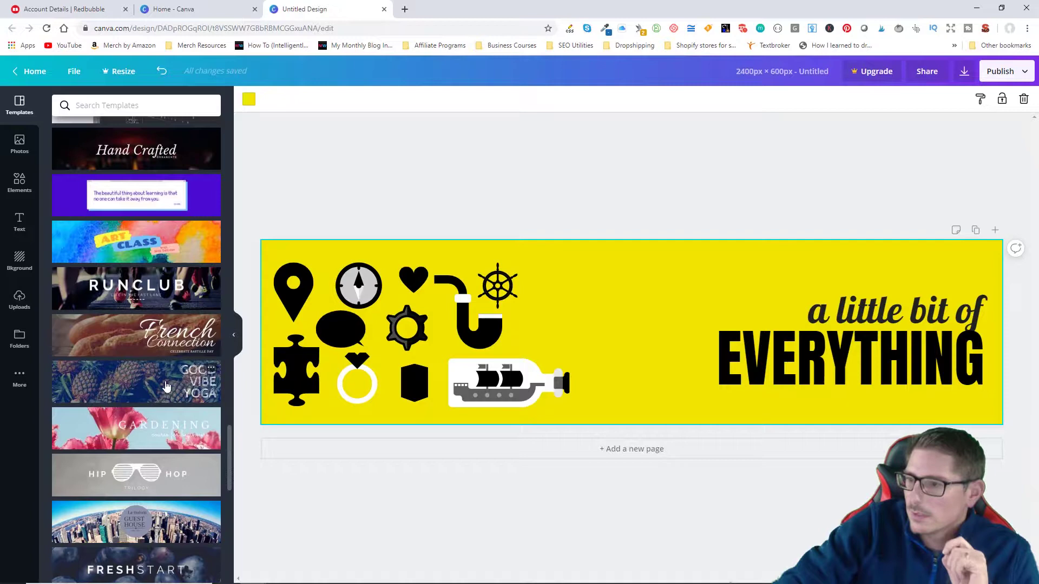
scroll(167, 400, up, 3)
scroll(160, 346, up, 2)
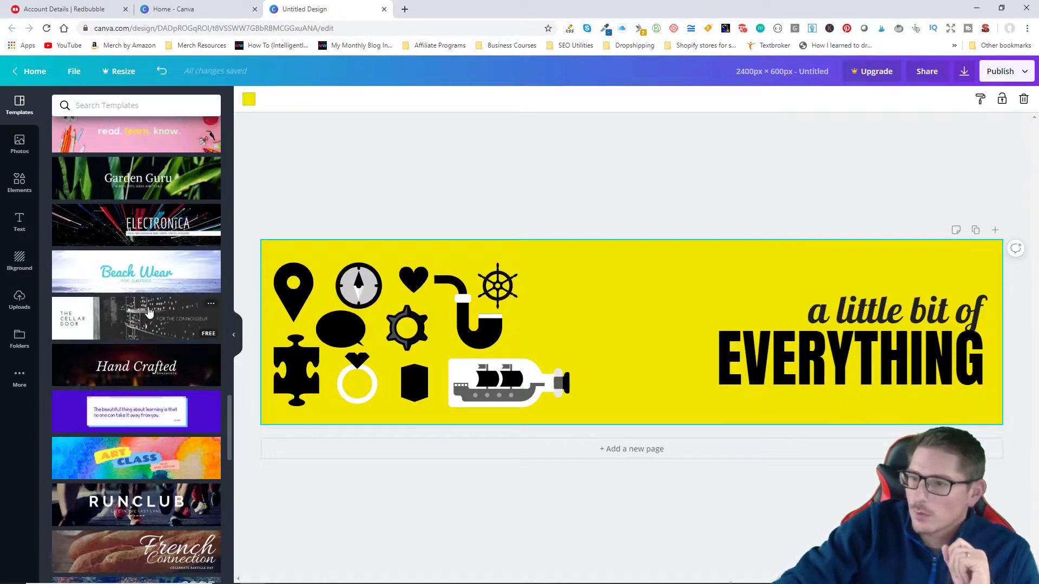
scroll(149, 313, up, 5)
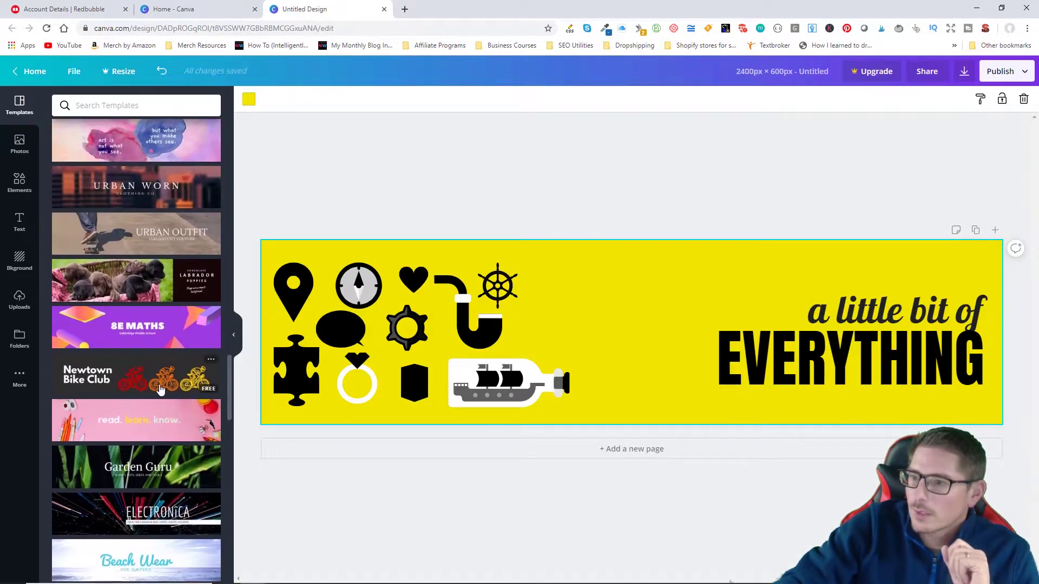
scroll(160, 388, up, 1)
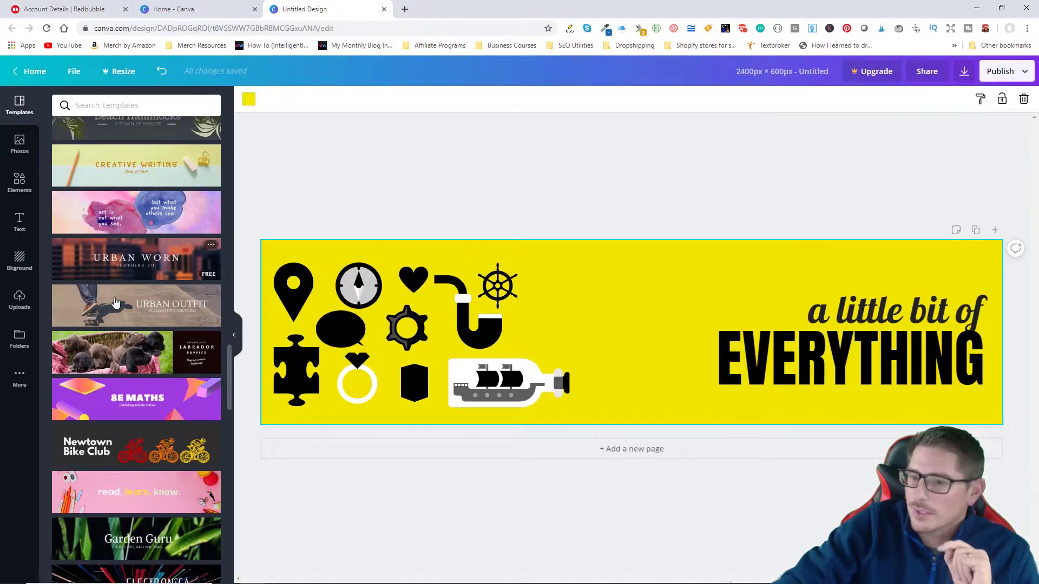
scroll(165, 325, up, 4)
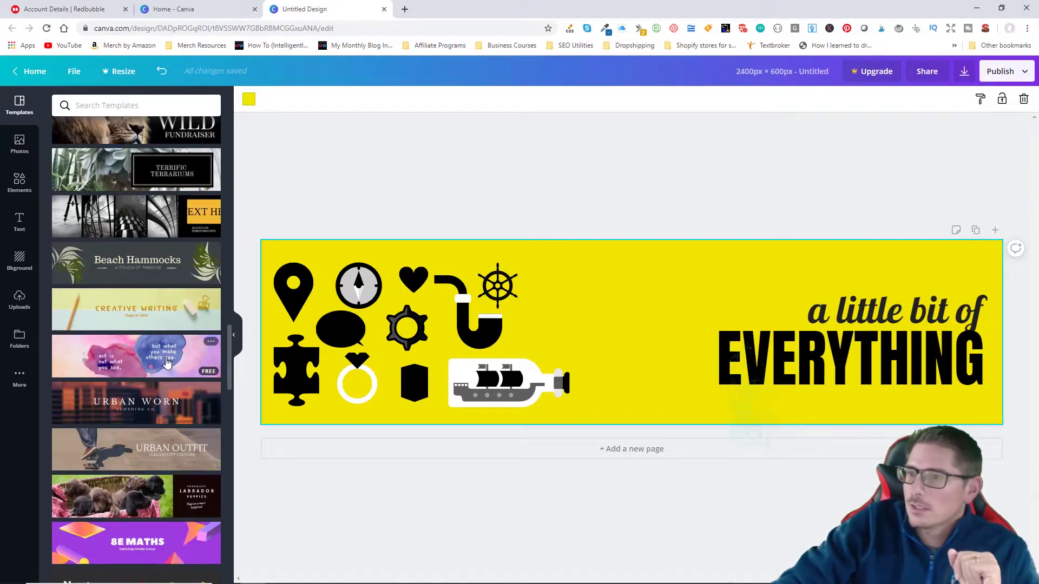
scroll(163, 395, up, 4)
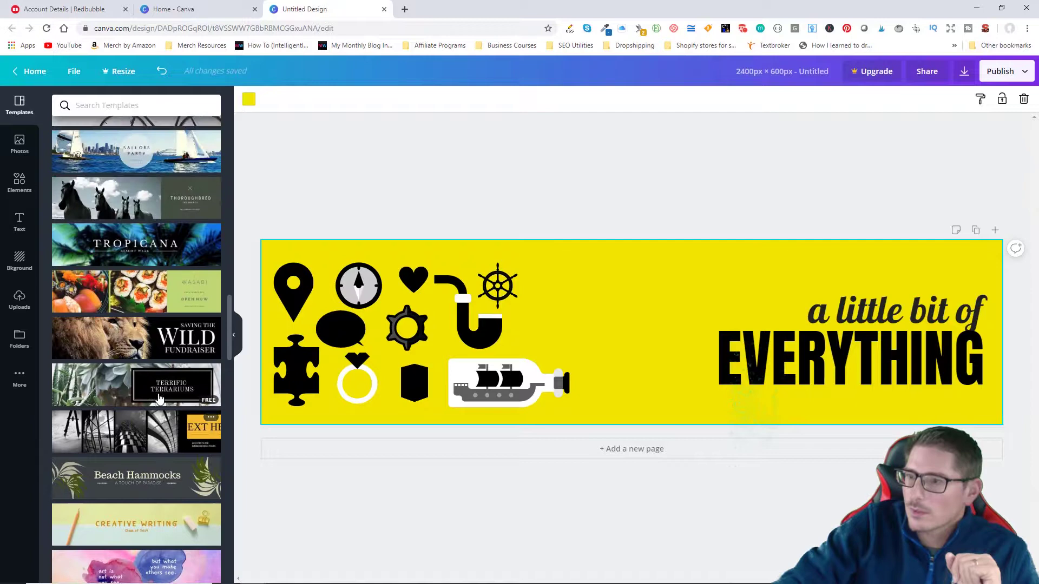
scroll(169, 401, up, 1)
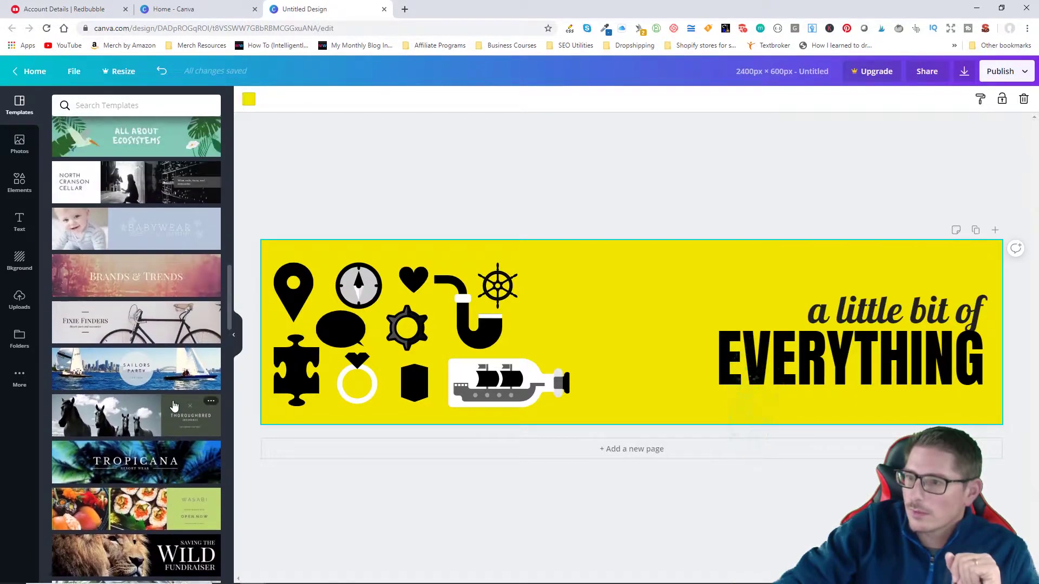
Step: Apply the "Fixie Finders" bicycle template to the banner and replace its heading with the shop owner's full name
click(161, 329)
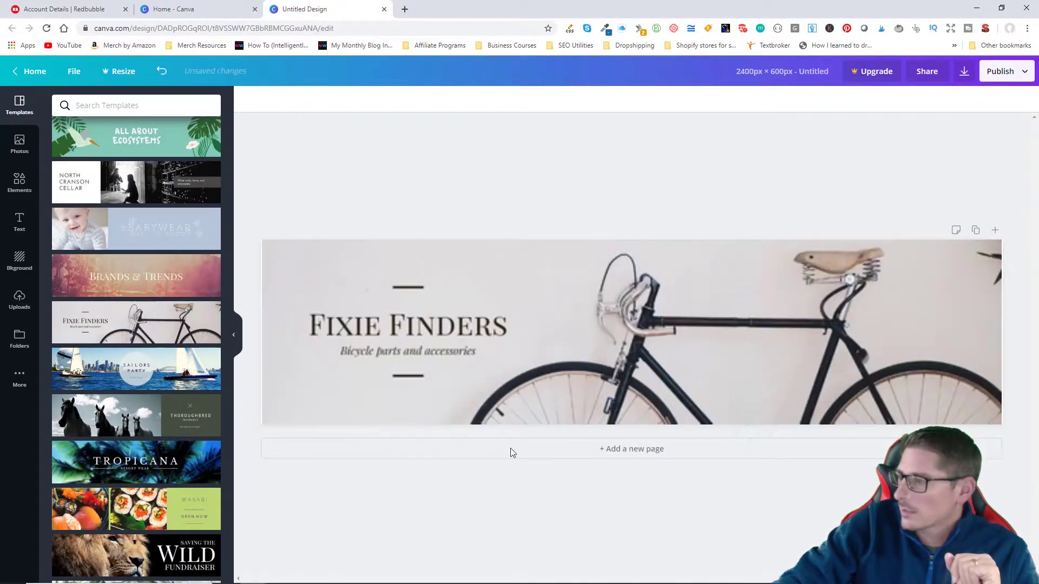
click(411, 332)
click(412, 328)
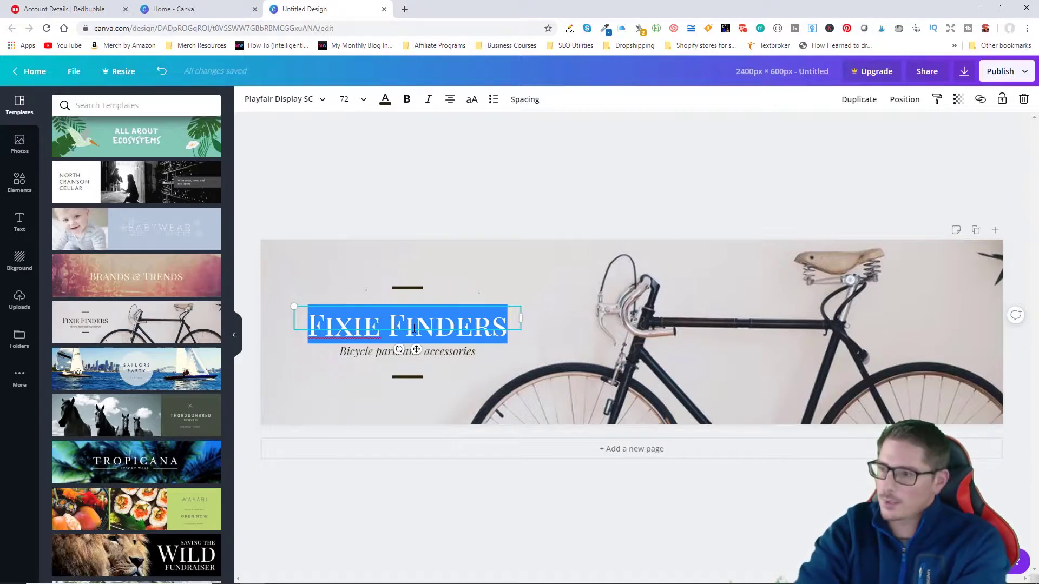
text(Doug )
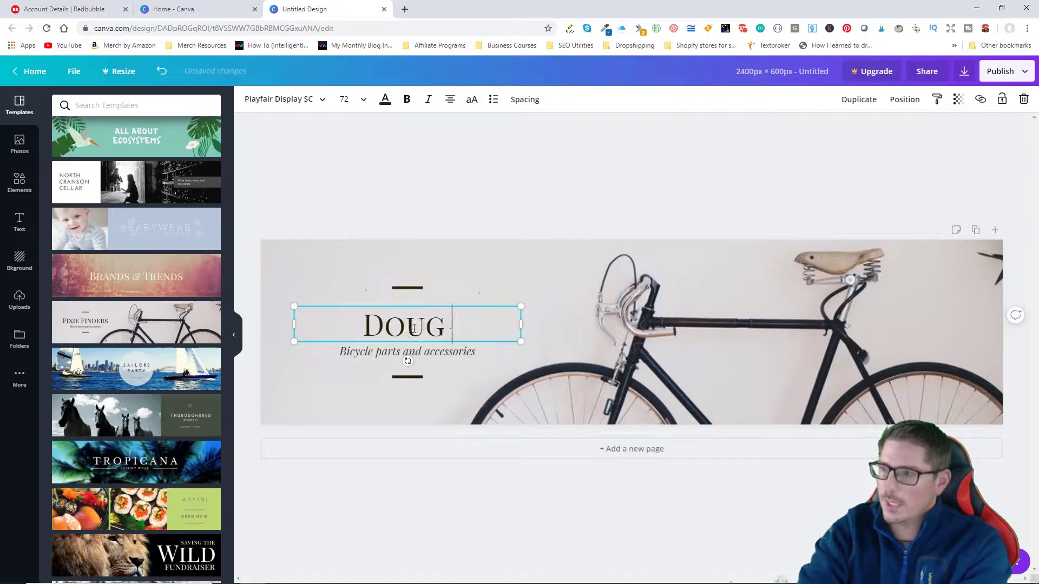
text(Berg)
Step: Replace the "Bicycle parts and accessories" subtitle with "Custom Artwork - Graphic Design"
click(413, 355)
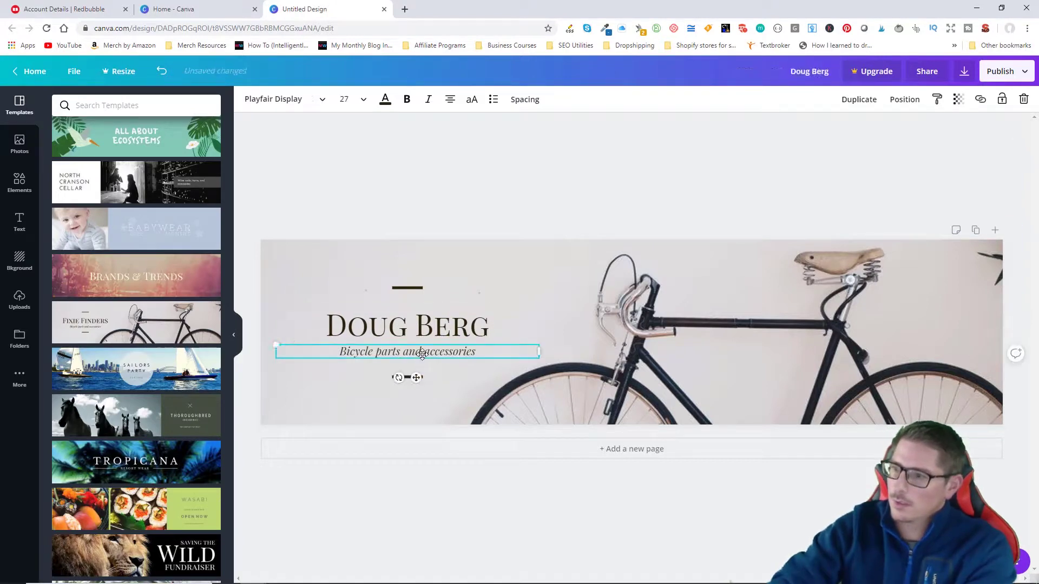
click(423, 354)
text(Custom )
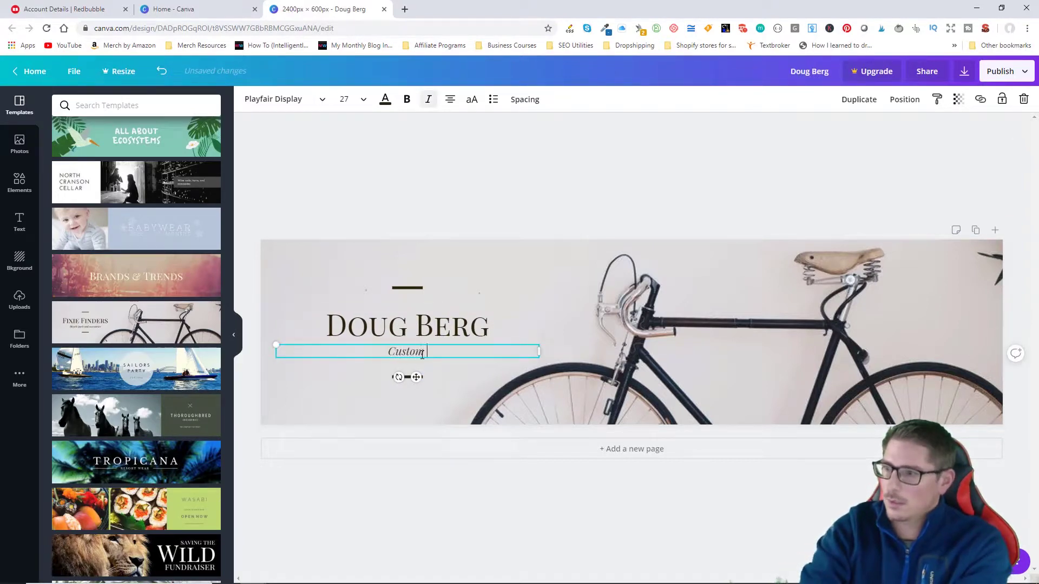
text(Artwork)
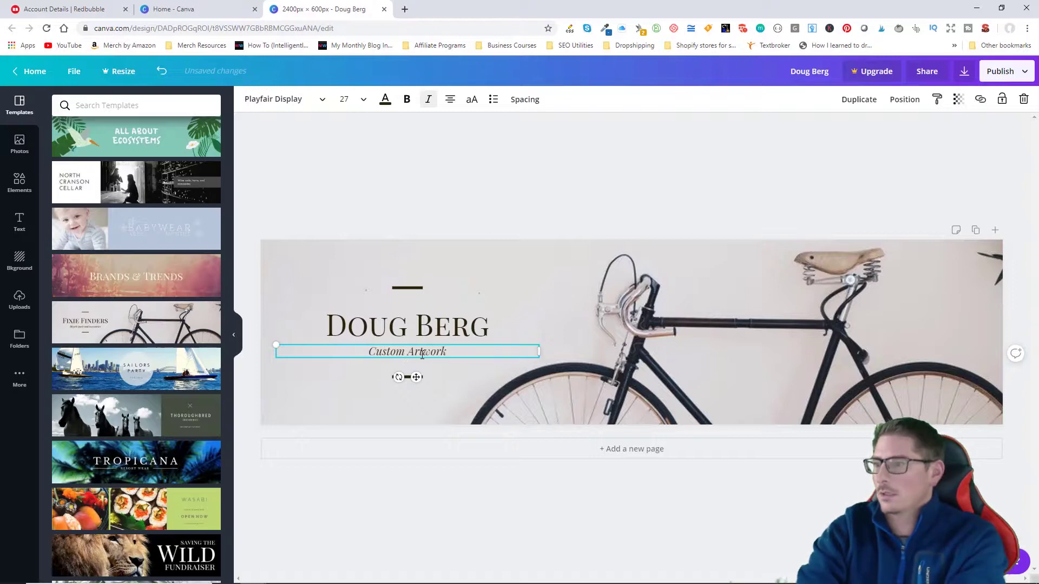
text( - Tes)
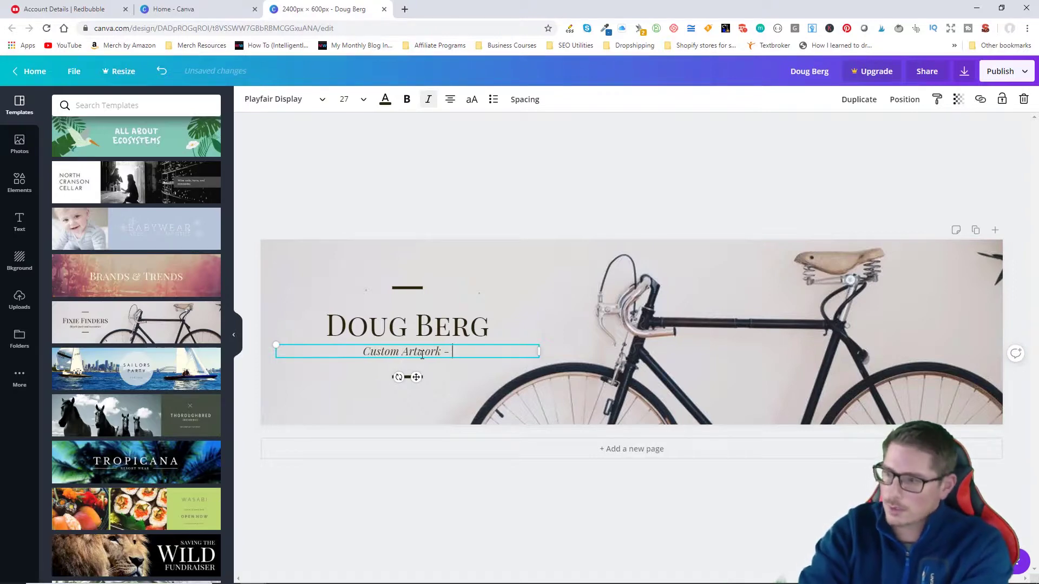
text(t)
key(BackSpace)
key(BackSpace)
key(BackSpace)
key(BackSpace)
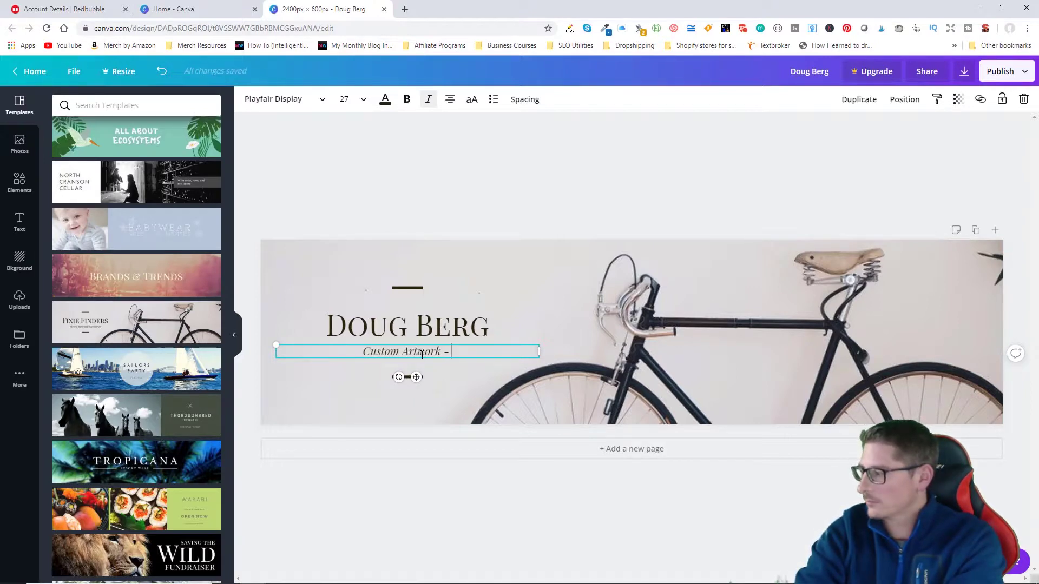
text(Graphic T)
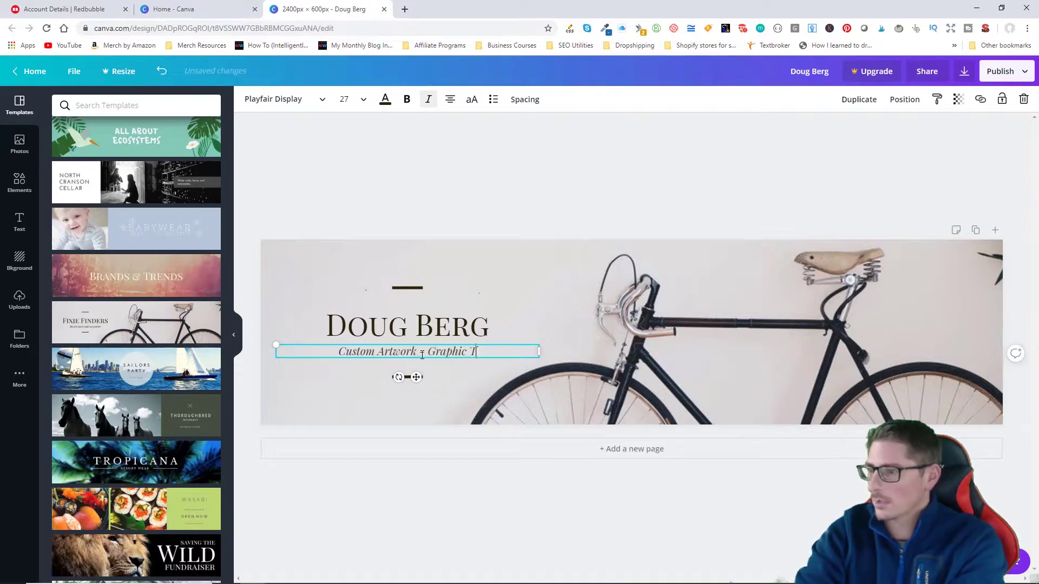
text(ee)
key(BackSpace)
key(BackSpace)
key(BackSpace)
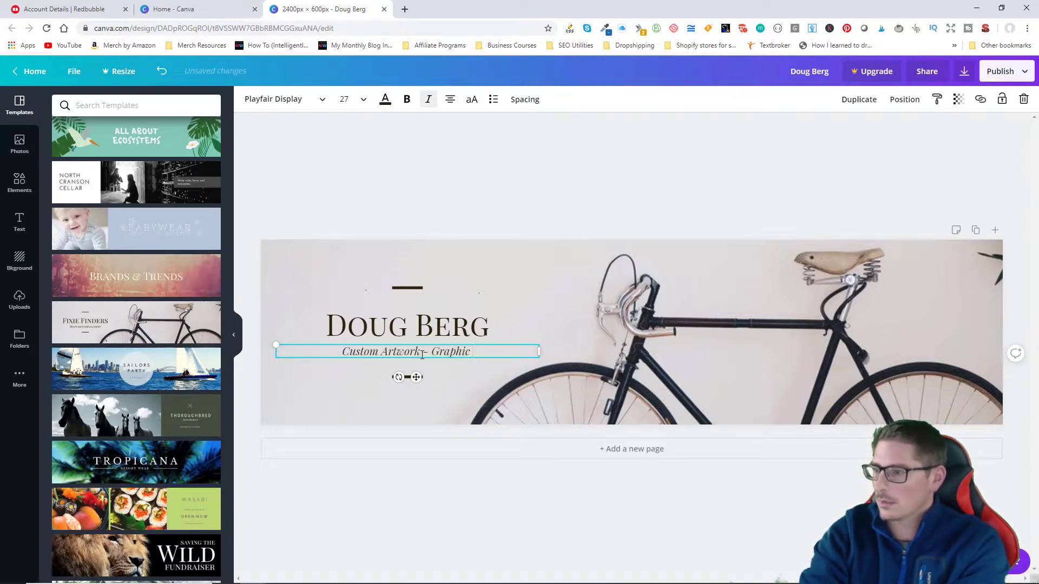
text(Design)
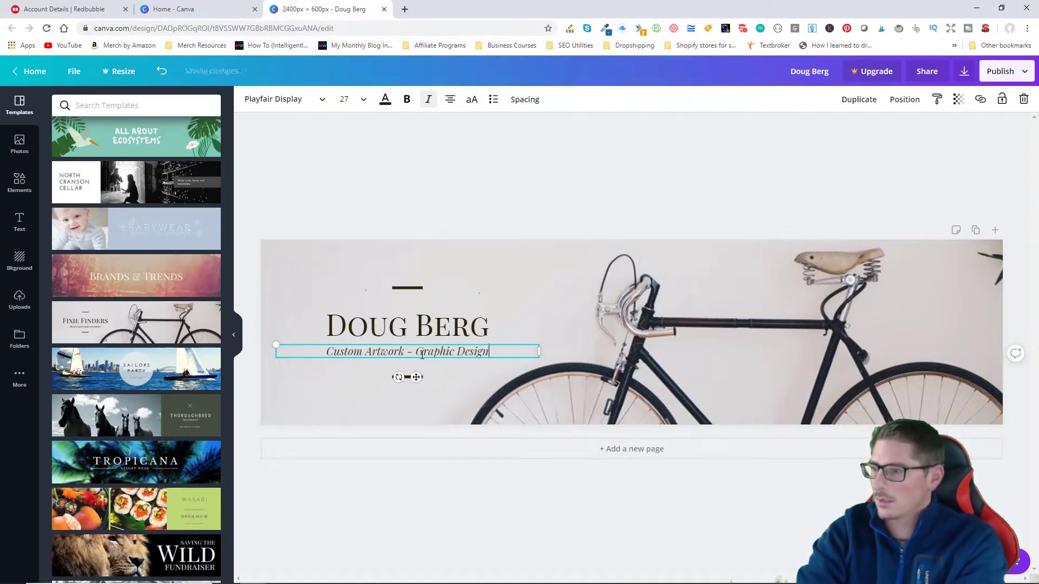
click(489, 413)
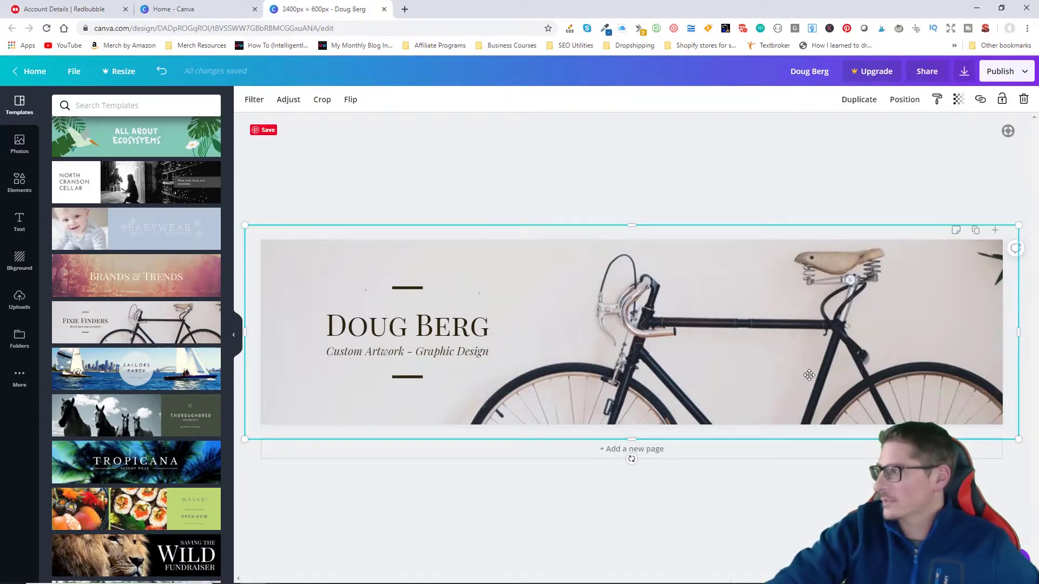
Step: Replace the hyphen in the subtitle with an ampersand so it reads "Custom Artwork & Graphic Design", and deselect the text
click(412, 352)
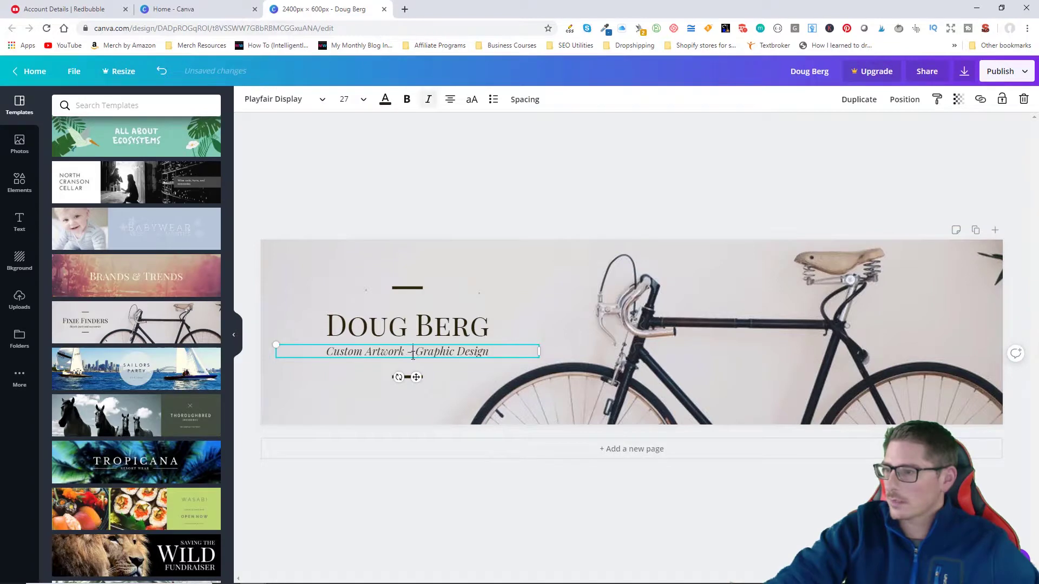
click(412, 352)
key(BackSpace)
text(&)
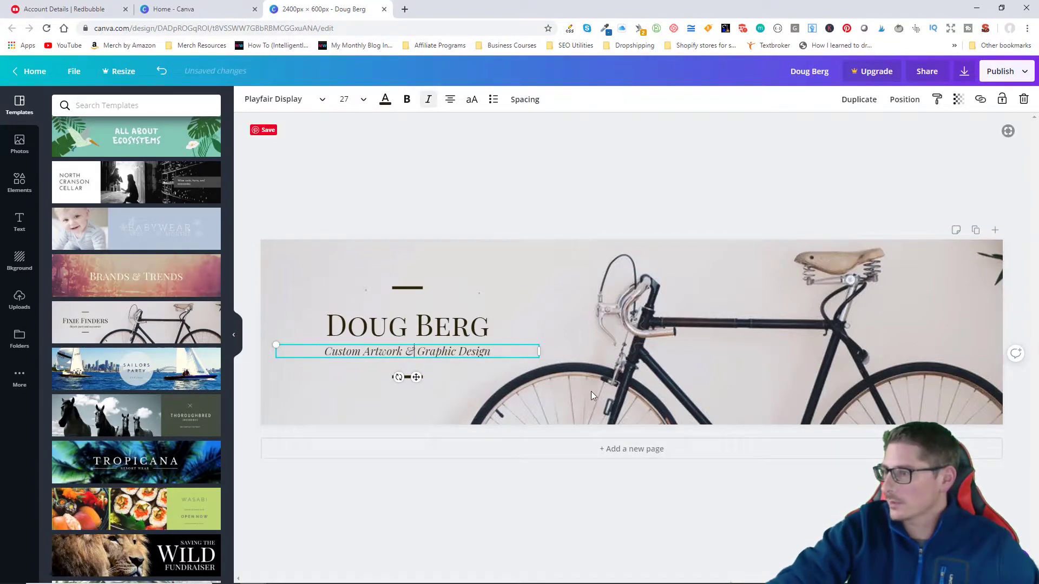
click(952, 143)
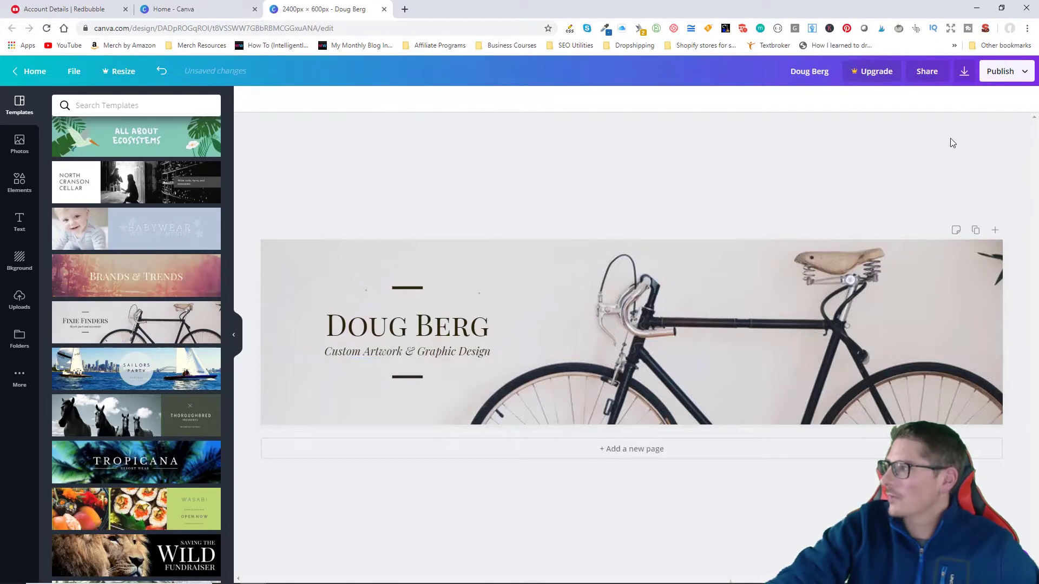
Step: Download the finished banner as a PNG and dismiss the Canva Pro trial offer
click(1015, 79)
click(904, 134)
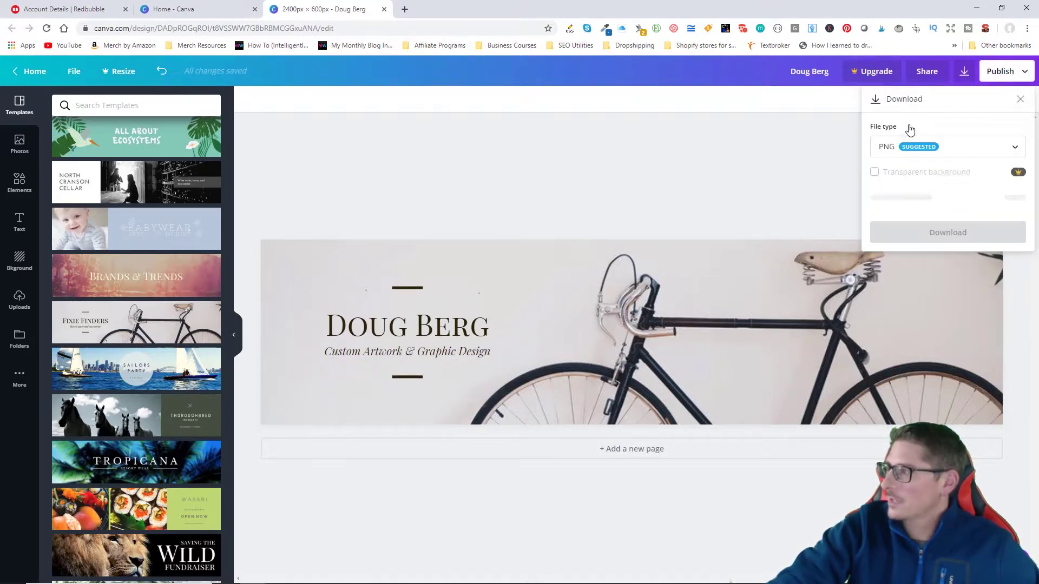
click(972, 152)
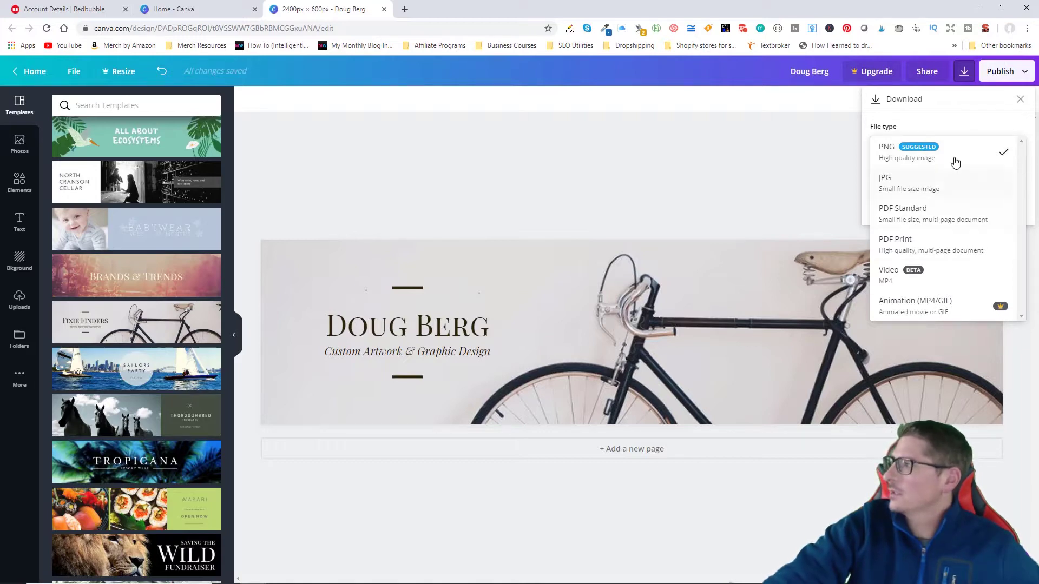
click(888, 152)
click(901, 151)
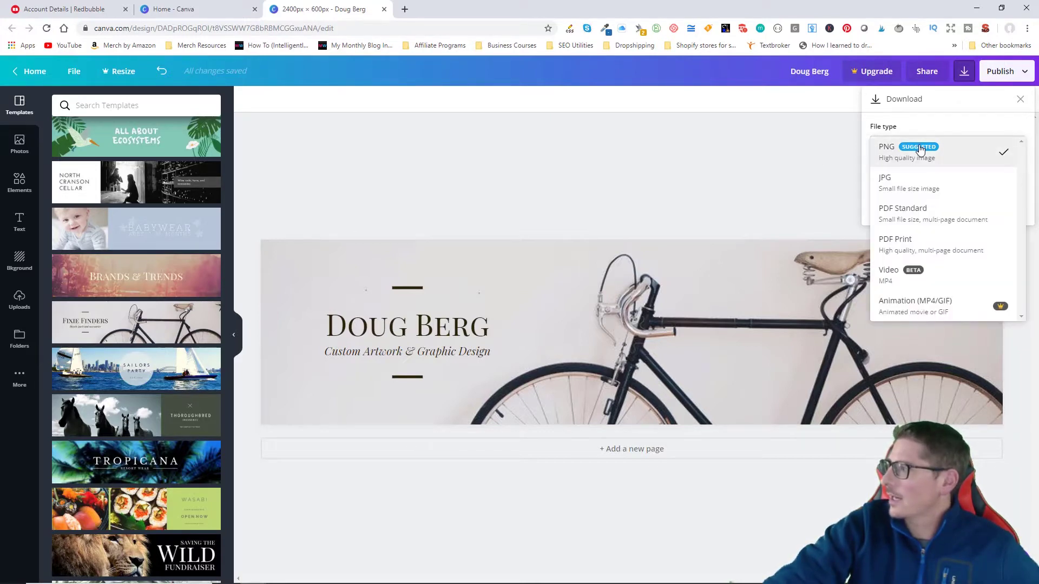
click(912, 155)
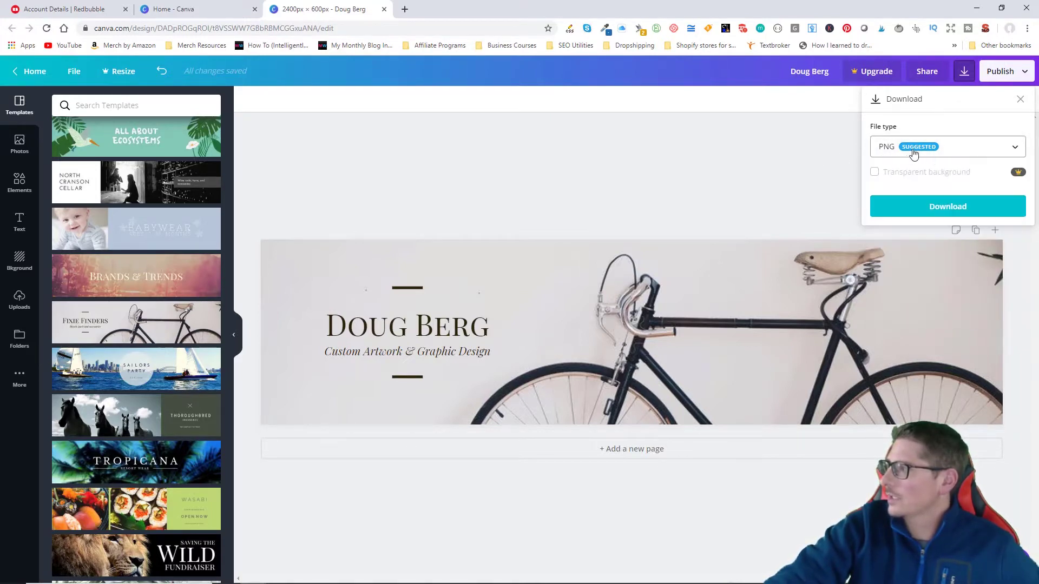
click(954, 208)
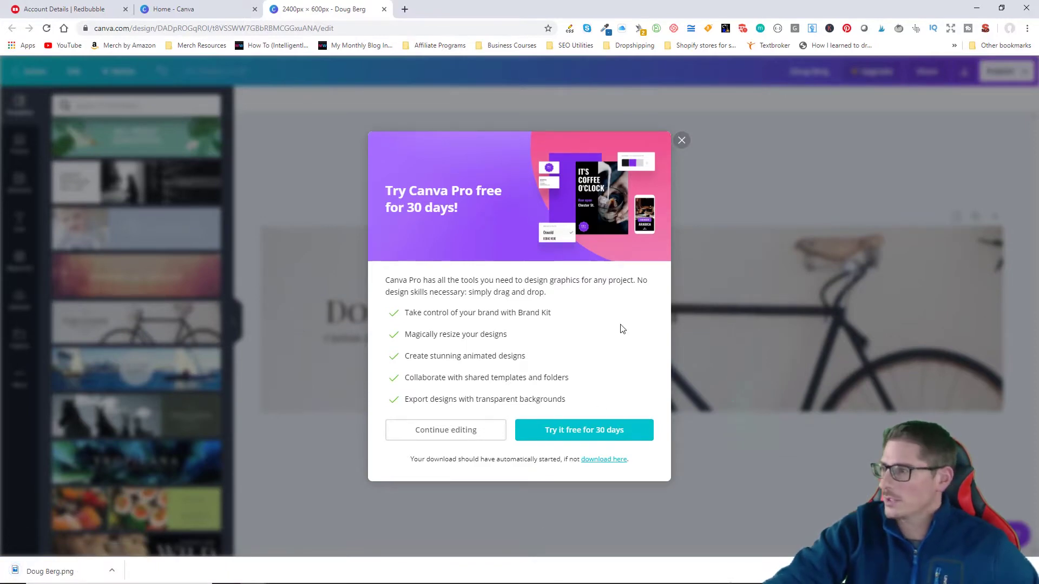
click(680, 140)
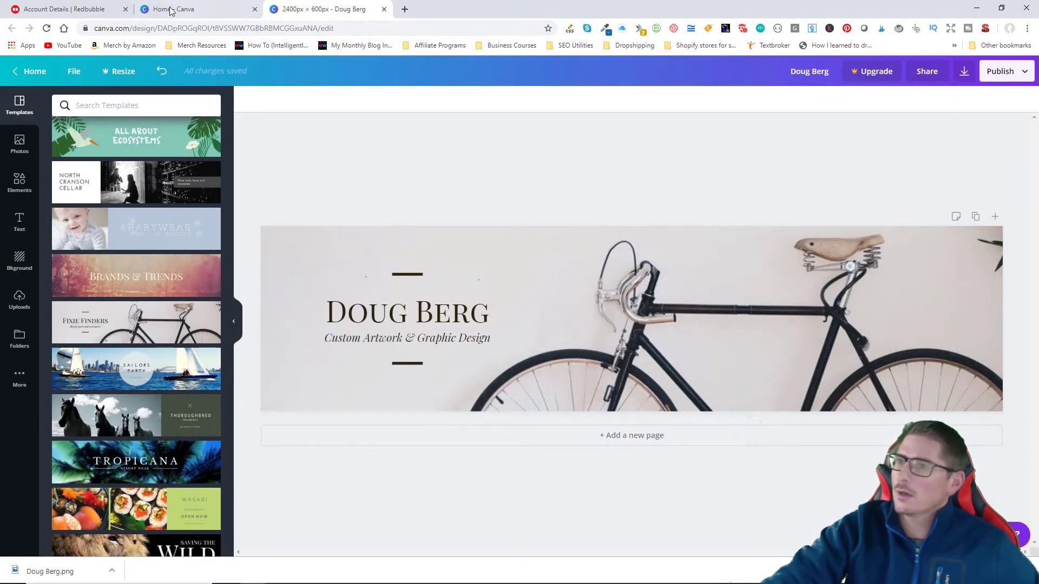
Step: Switch to Redbubble and open the profile page linked in the cover image settings
click(63, 10)
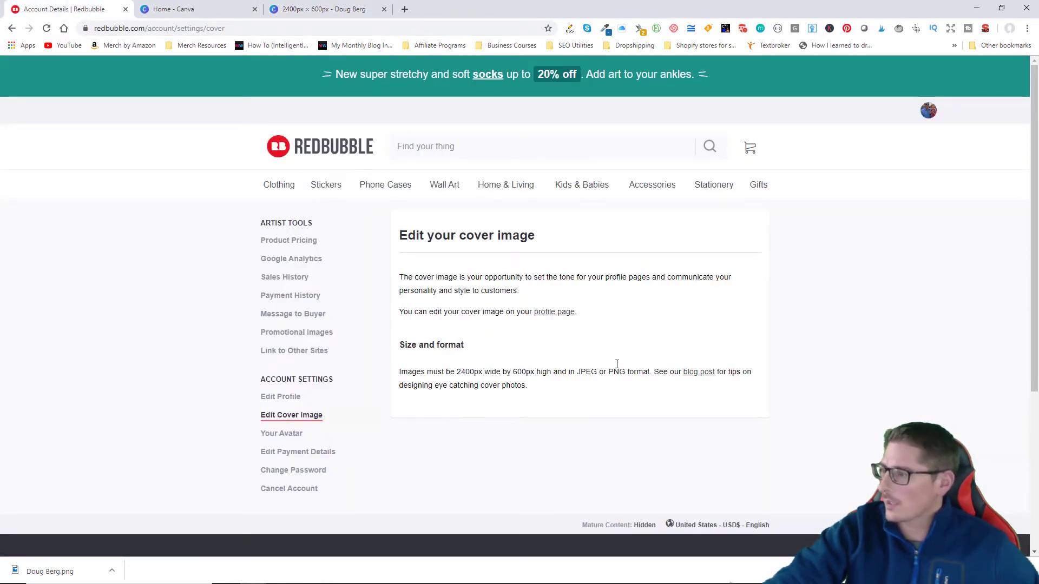
click(554, 317)
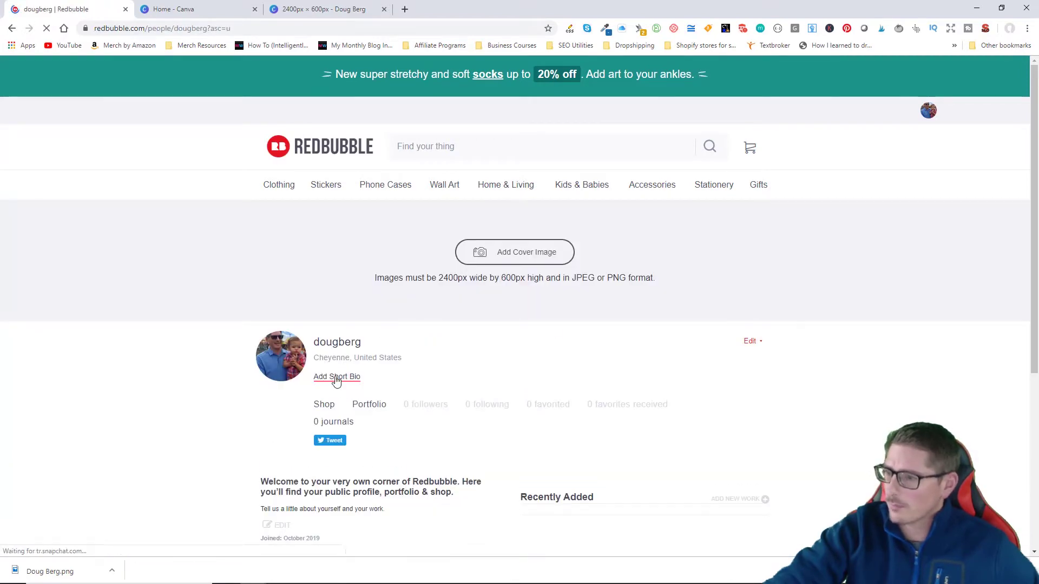
click(539, 254)
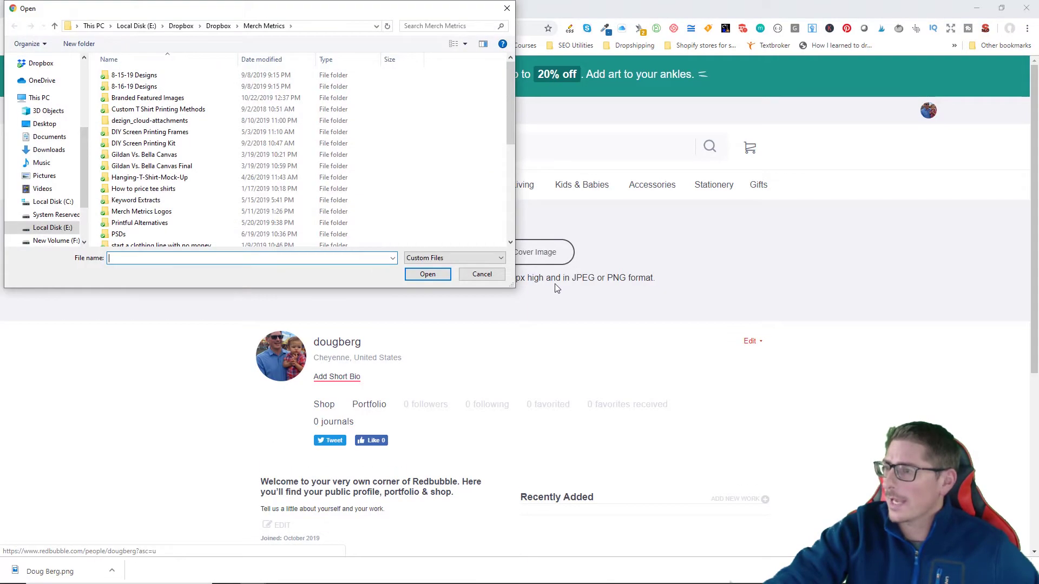
text(doug)
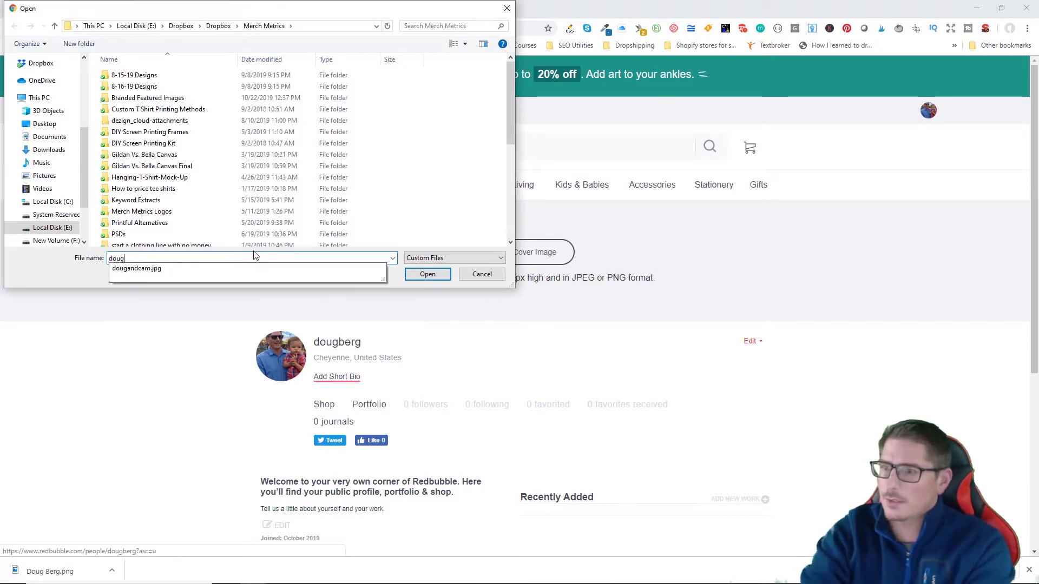
text( ber)
scroll(46, 140, up, 1)
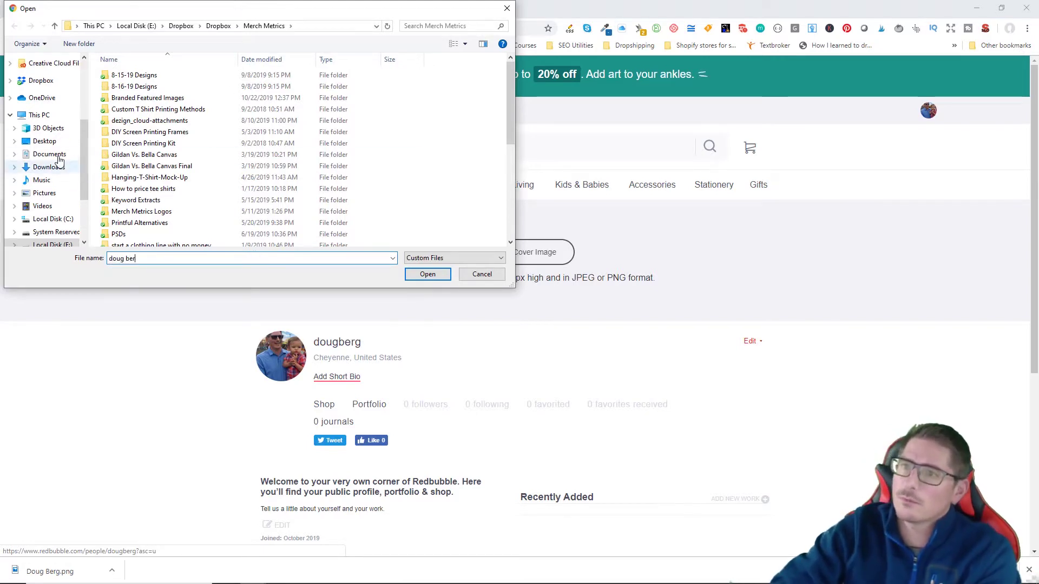
click(48, 168)
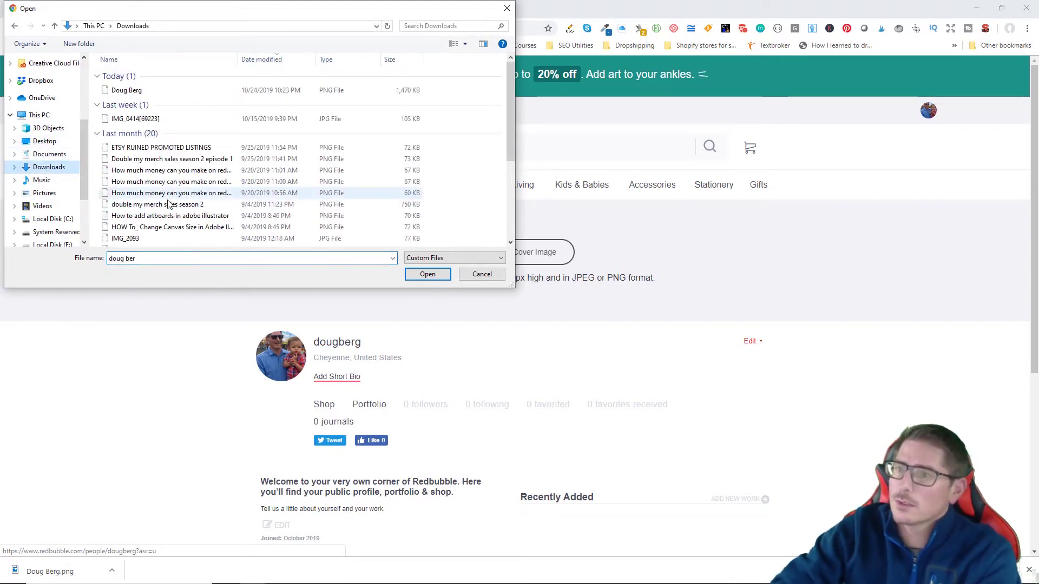
triple_click(166, 258)
text(d)
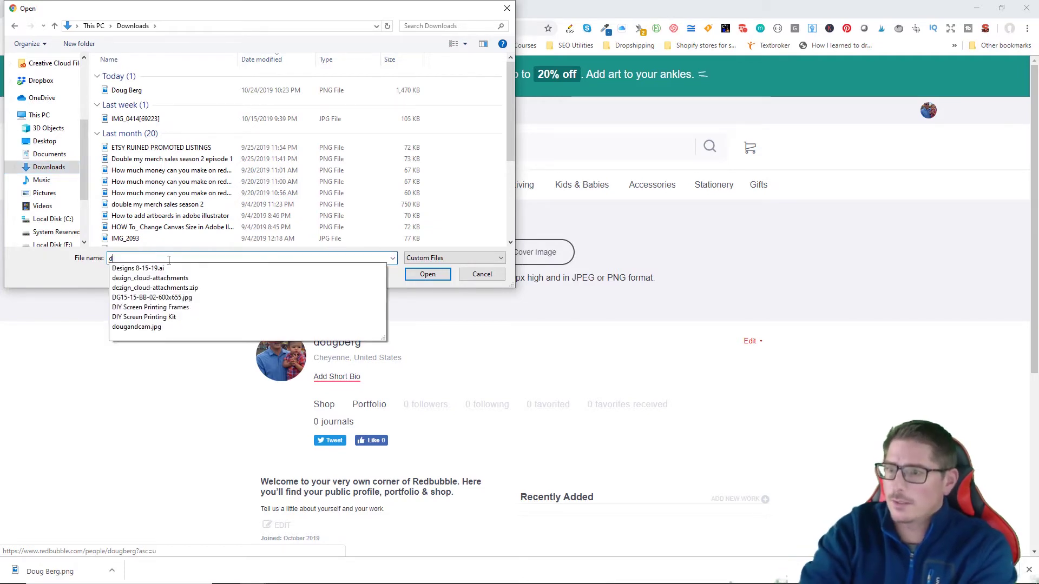
text(oug berg)
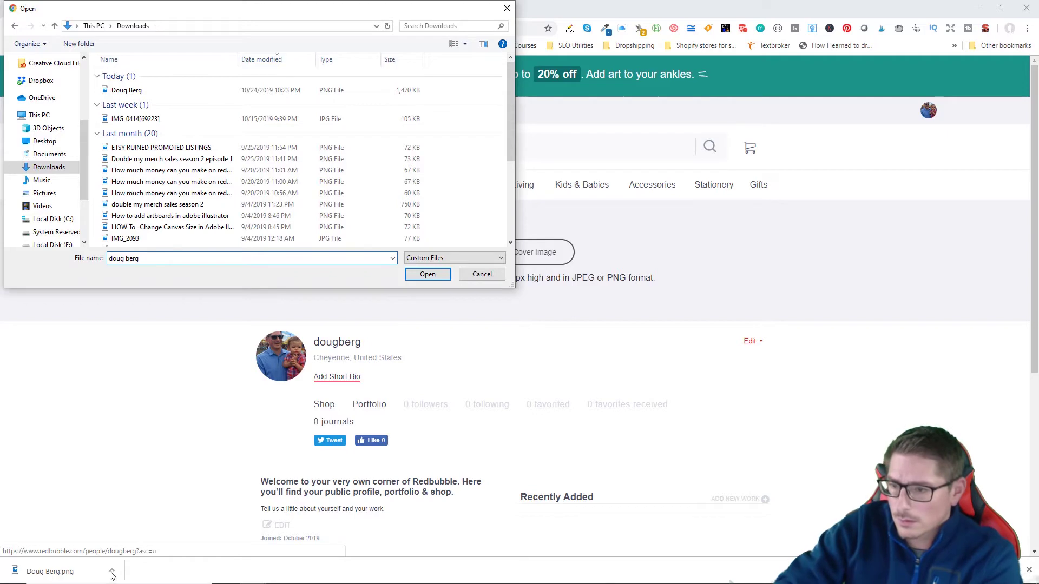
click(520, 270)
click(483, 274)
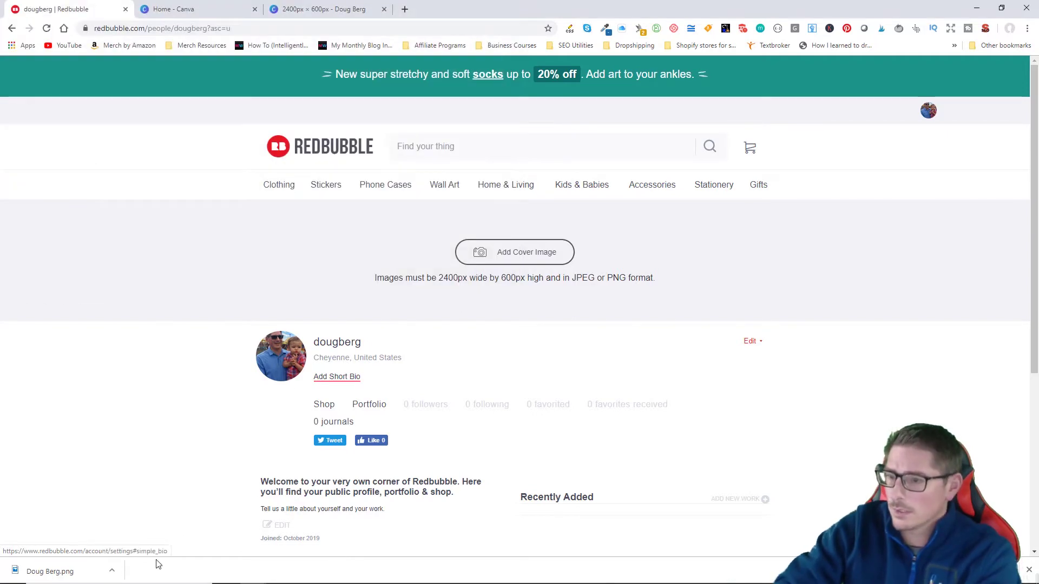
Step: Show the downloaded banner PNG in its folder, upload it from there as the profile's cover image, and review the page
click(112, 570)
click(141, 533)
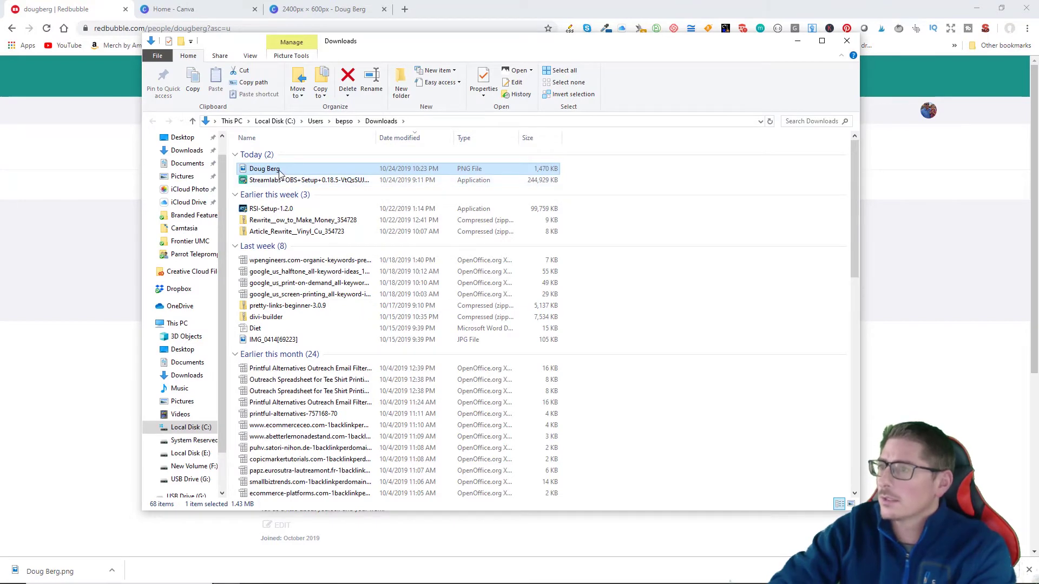
right_click(280, 173)
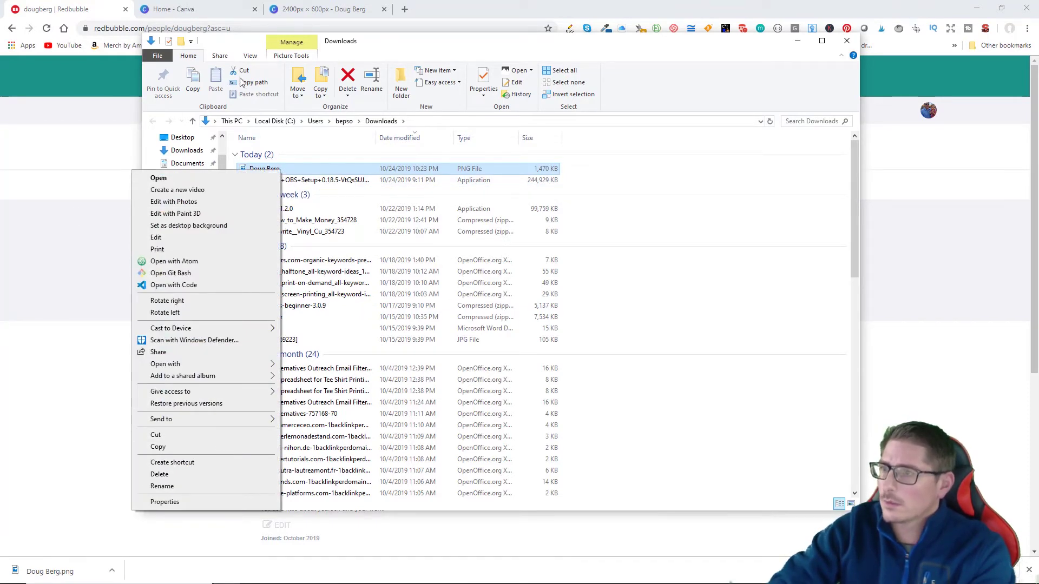
click(399, 44)
drag(399, 44, 826, 32)
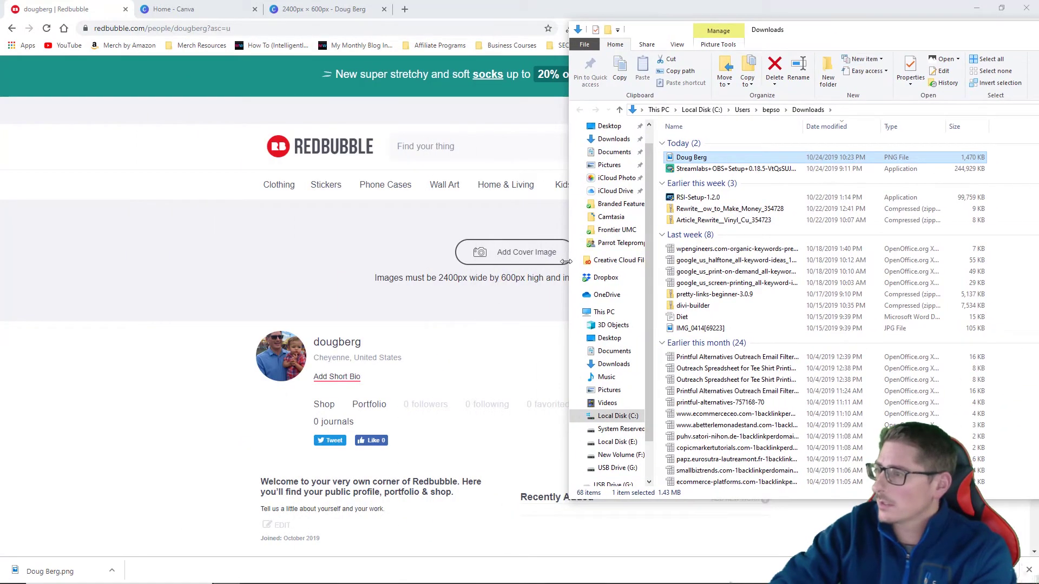
drag(692, 157, 509, 252)
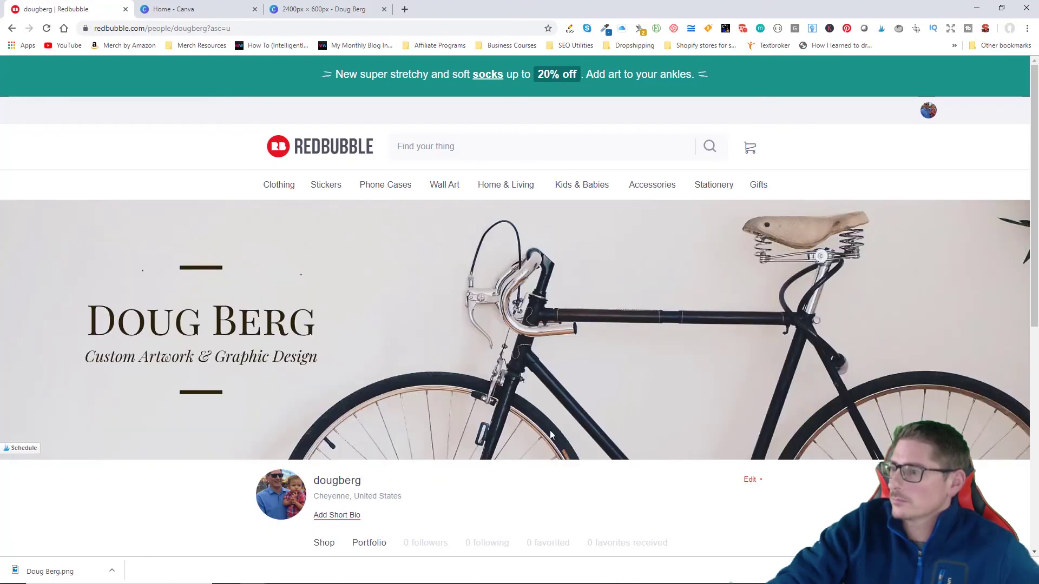
scroll(595, 454, down, 2)
scroll(617, 457, up, 2)
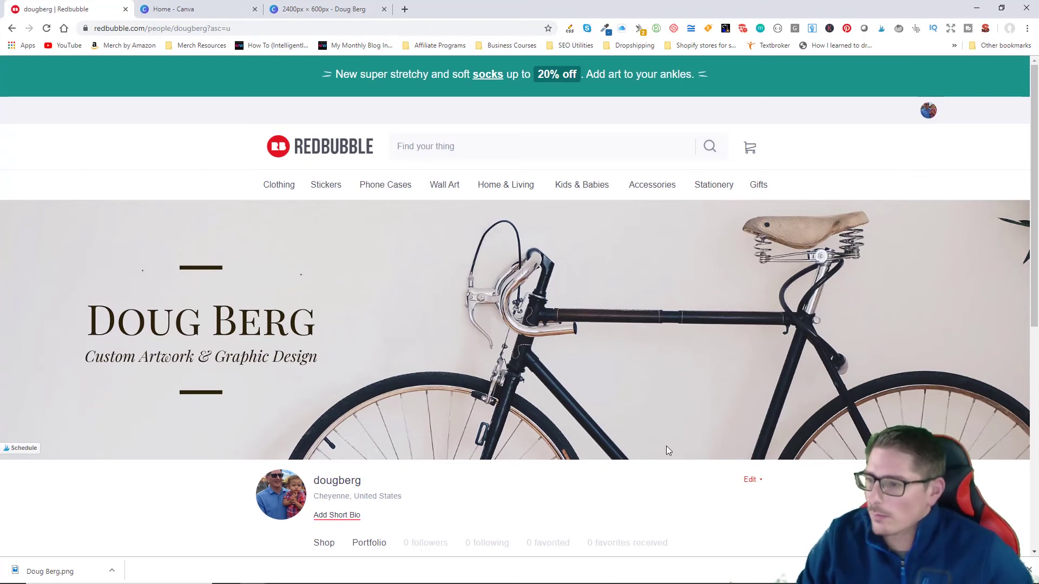
scroll(349, 441, down, 3)
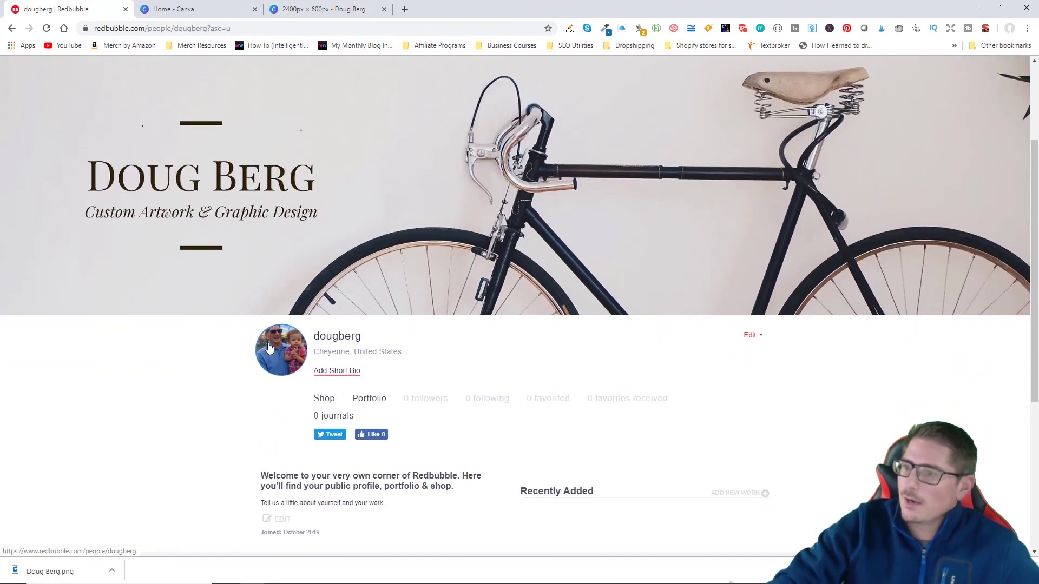